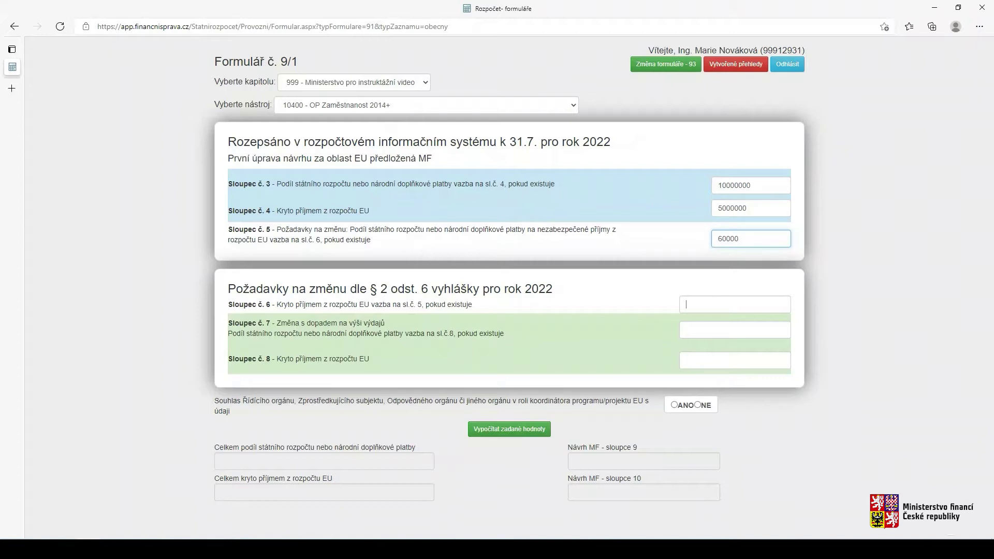
Enter 80000 in column 6 and 0 in columns 7–8, give consent ANO, then calculate and save the main 9/1 row
text(80000)
click(702, 328)
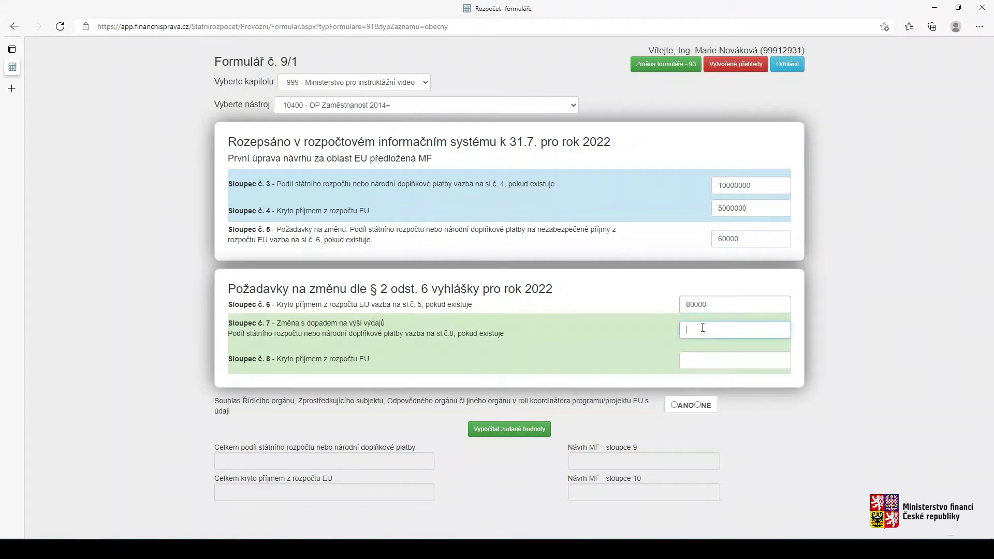
text(0)
click(695, 358)
text(0)
click(674, 405)
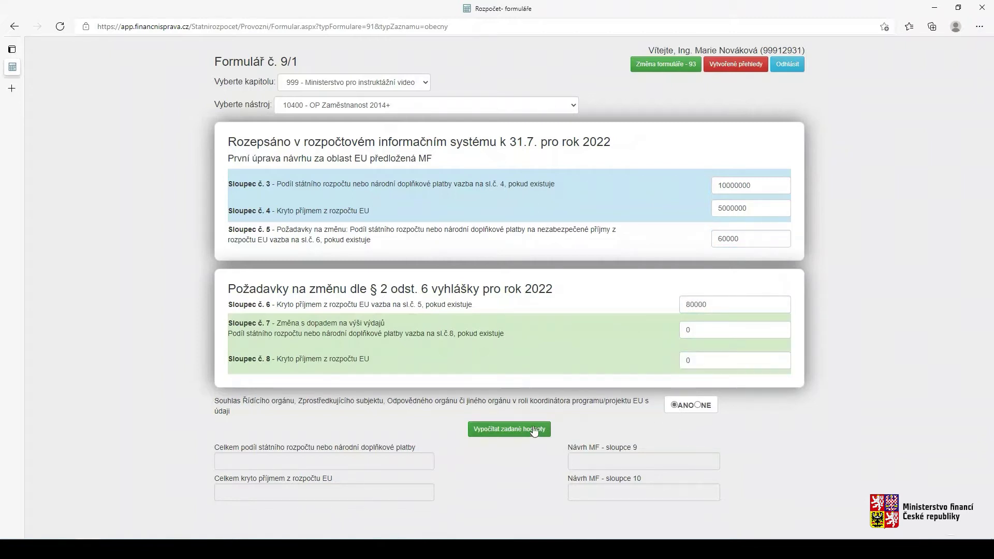
click(537, 429)
click(512, 518)
click(487, 126)
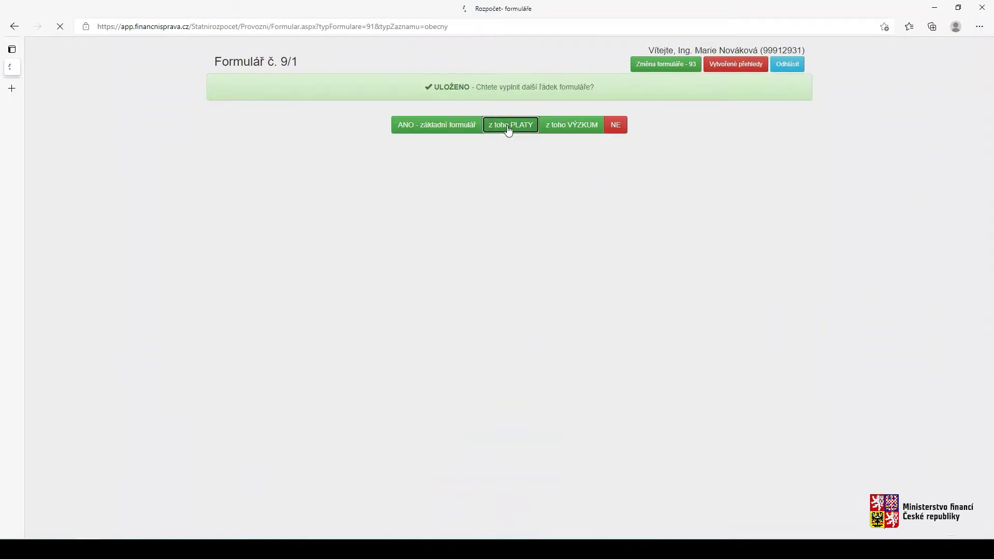
Fill the salary-area row with column 3 96214, column 4 78523 and columns 5–8 at 0
click(741, 222)
text(96214)
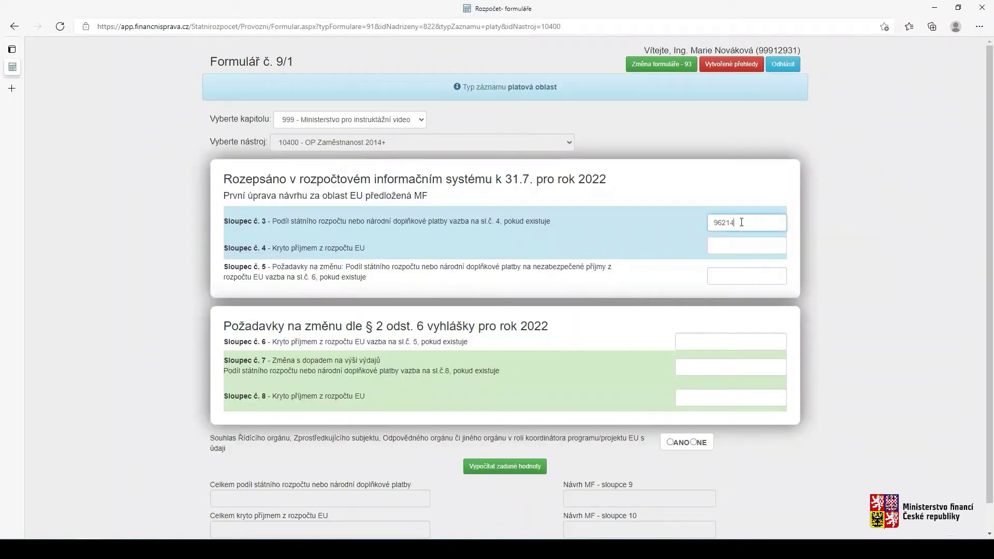
click(745, 246)
text(78523)
click(715, 276)
text(0)
click(698, 341)
text(0)
click(684, 367)
text(0)
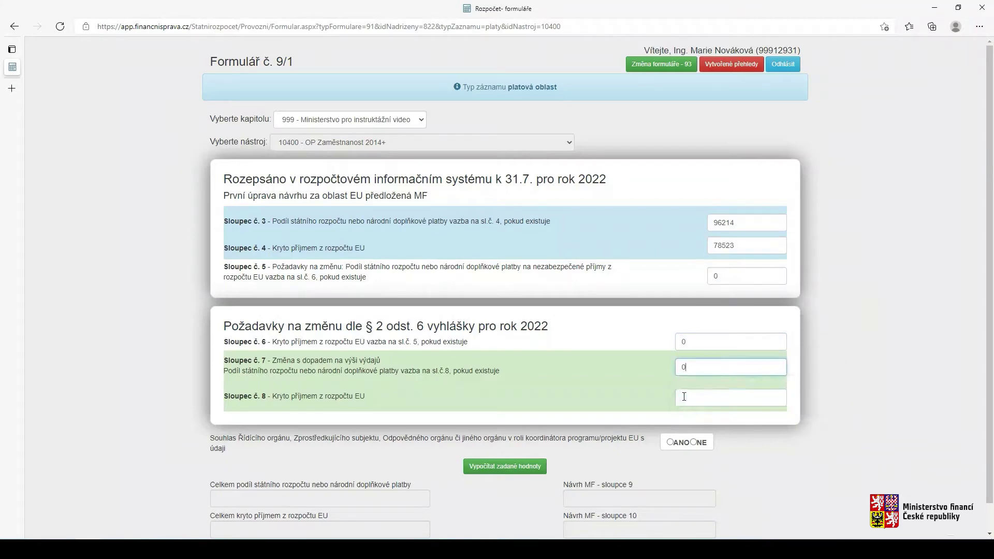
click(684, 396)
text(0)
Give consent ANO, calculate totals and save the salary-area row
click(670, 442)
click(529, 467)
scroll(523, 492, down, 1)
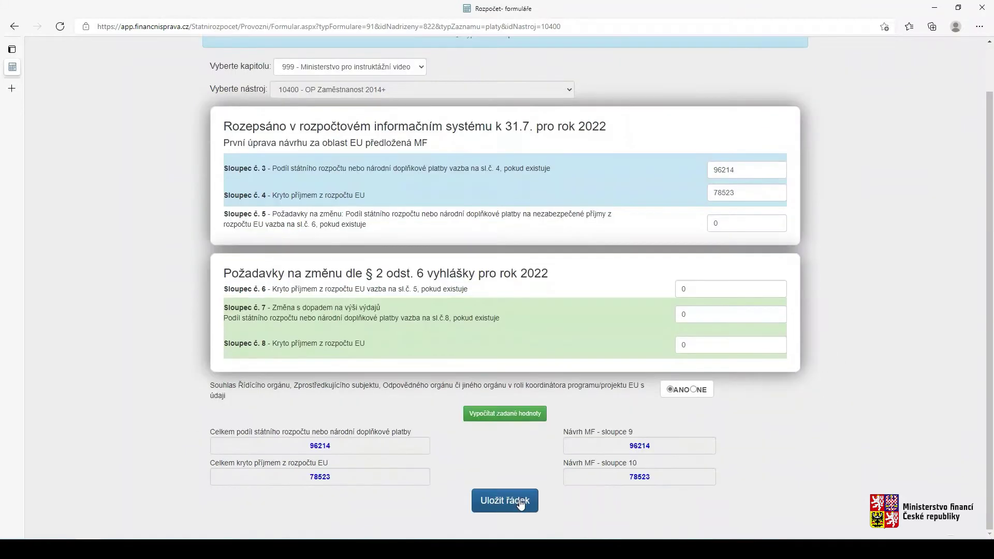
click(520, 504)
Add a research row with column 3 85236, column 4 784512 and columns 5–8 at 0
click(569, 163)
click(730, 220)
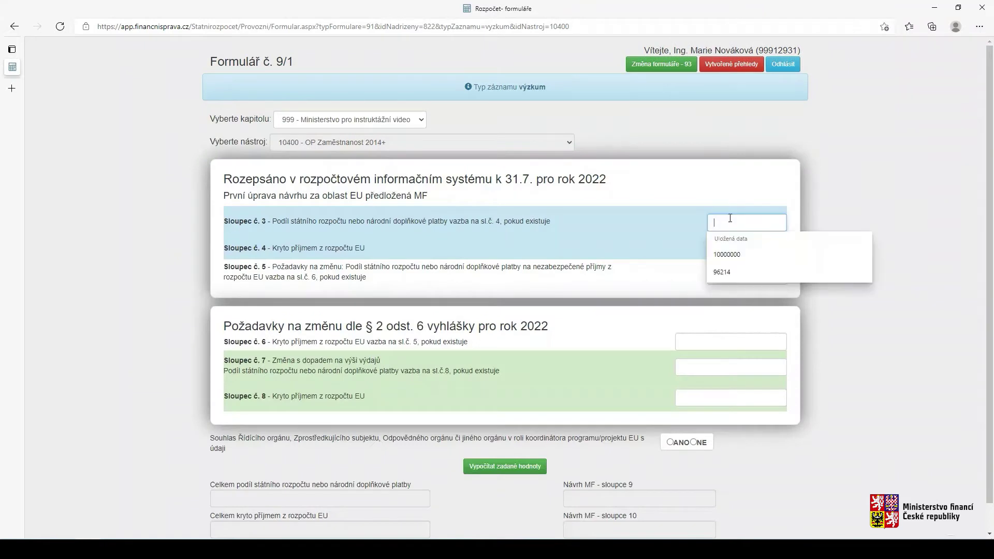
text(85236)
click(717, 245)
text(184512)
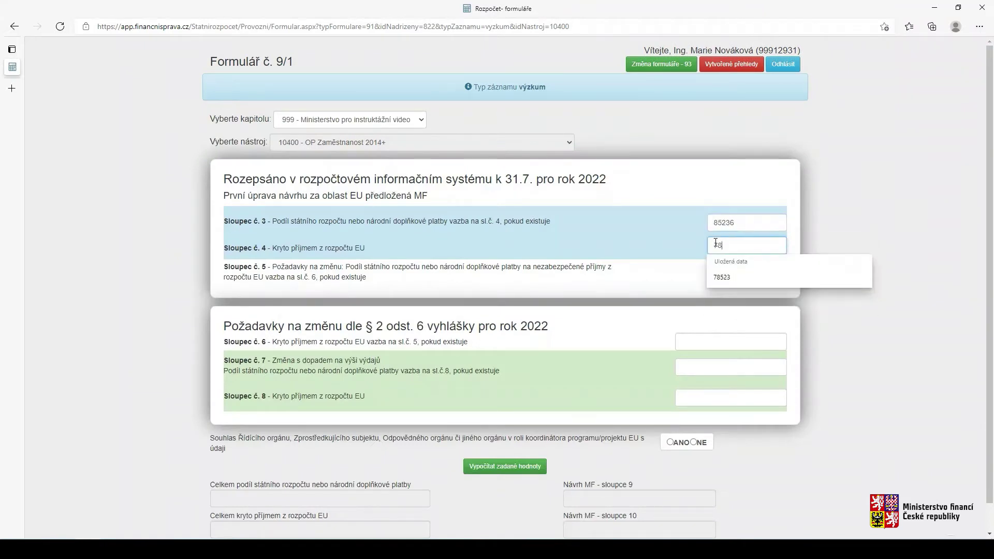
click(725, 277)
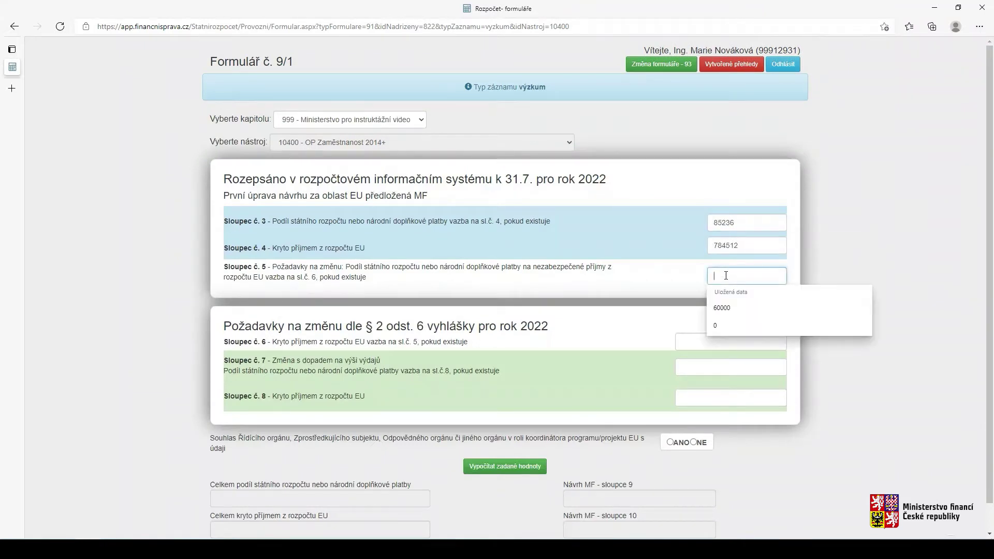
text(0)
key(Tab)
text(0)
key(Tab)
text(0)
key(Tab)
text(0)
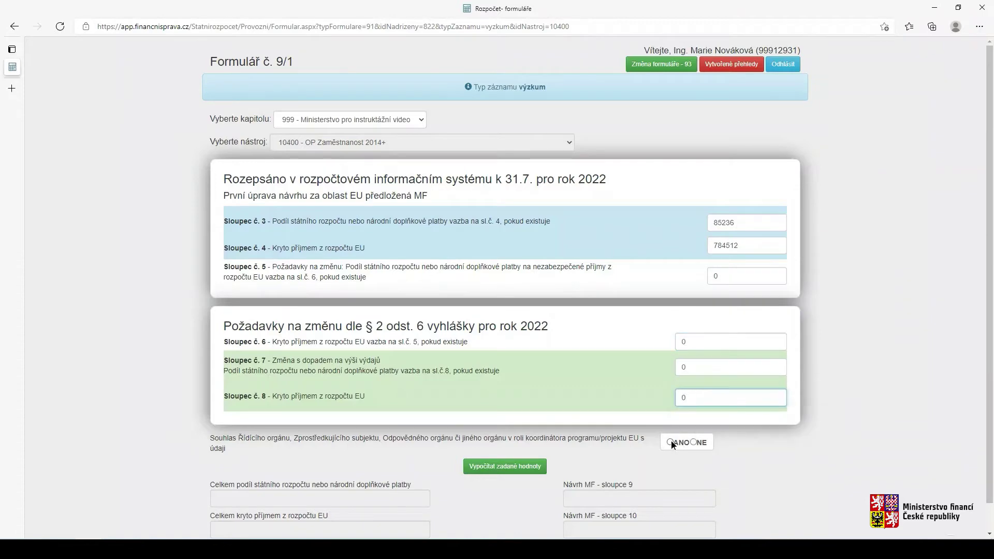
Give consent ANO, calculate totals and save the research row without adding more rows
click(671, 442)
click(504, 466)
scroll(504, 466, down, 1)
click(506, 500)
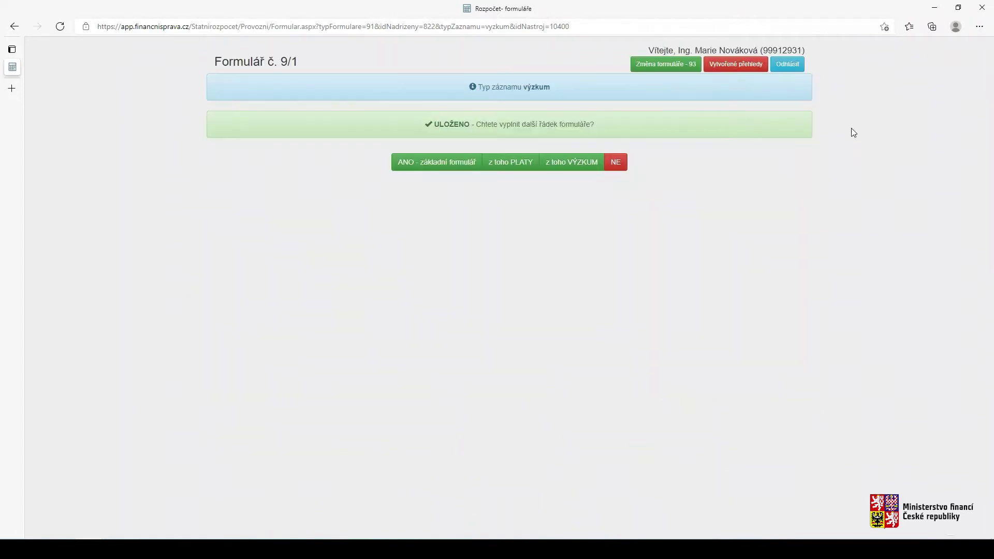
click(615, 162)
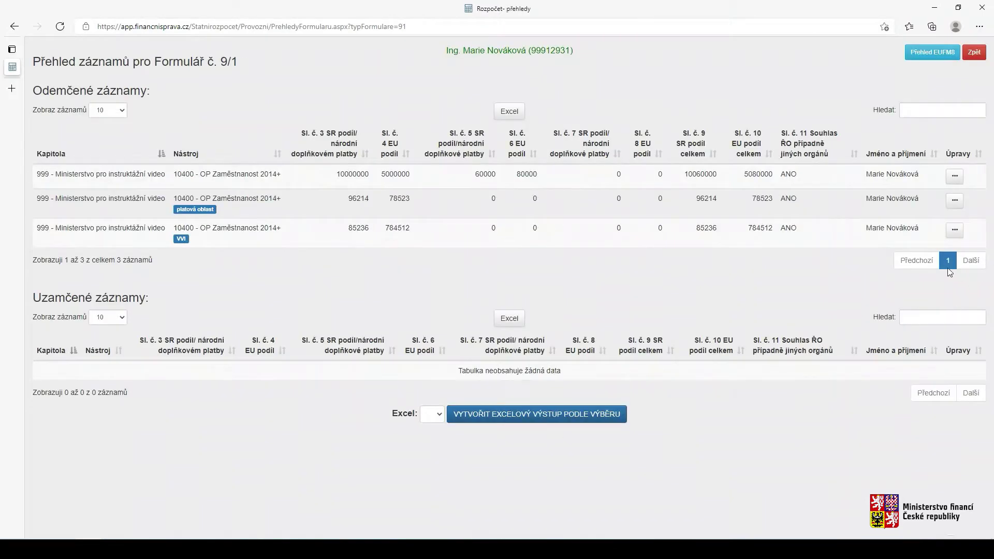
Lock all three 9/1 records from the first row's actions menu and return to form selection
click(955, 176)
click(931, 223)
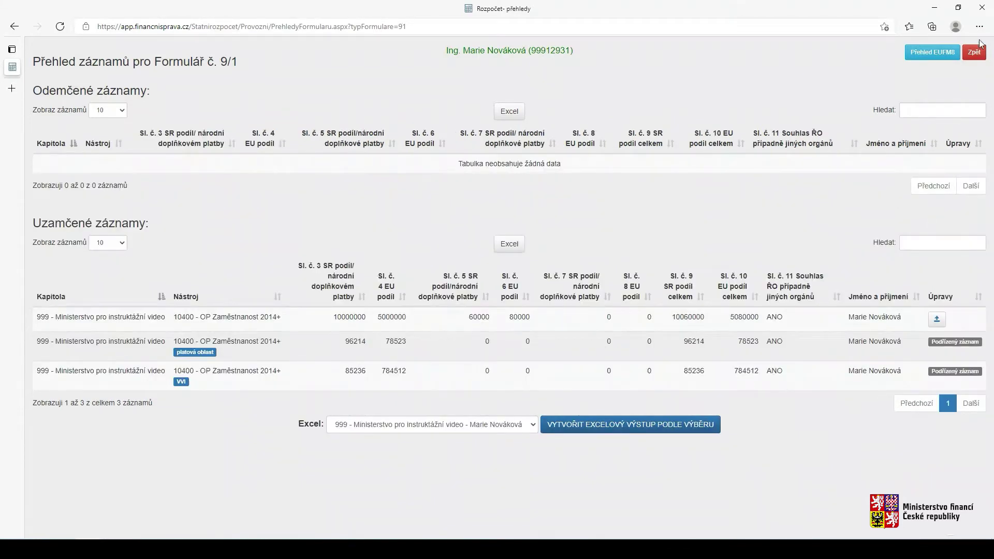
click(976, 56)
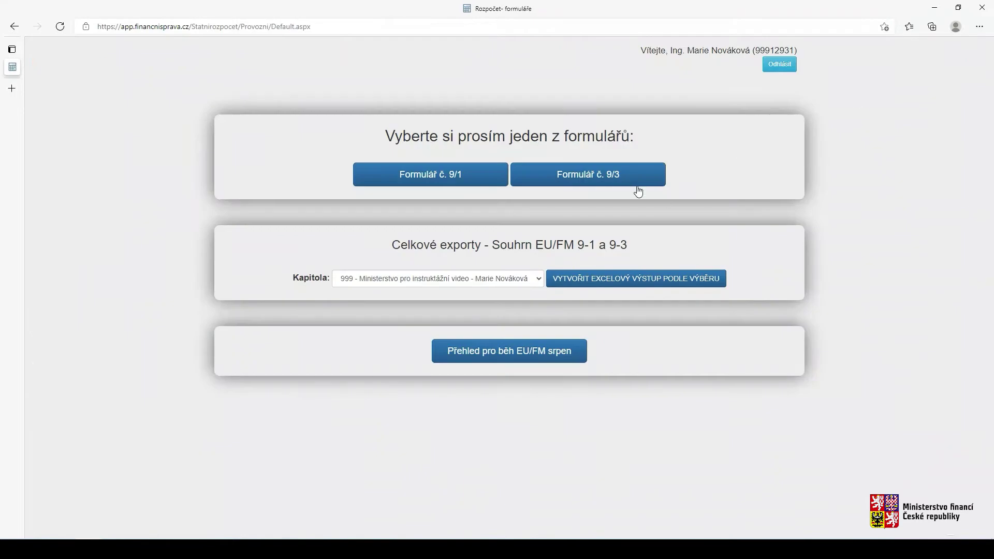
click(635, 179)
Choose instrument 06004 - EHP/Norsko 3 and enter columns 3–8: 789000, 852000, −456, −963, 0, 0
click(440, 105)
click(398, 155)
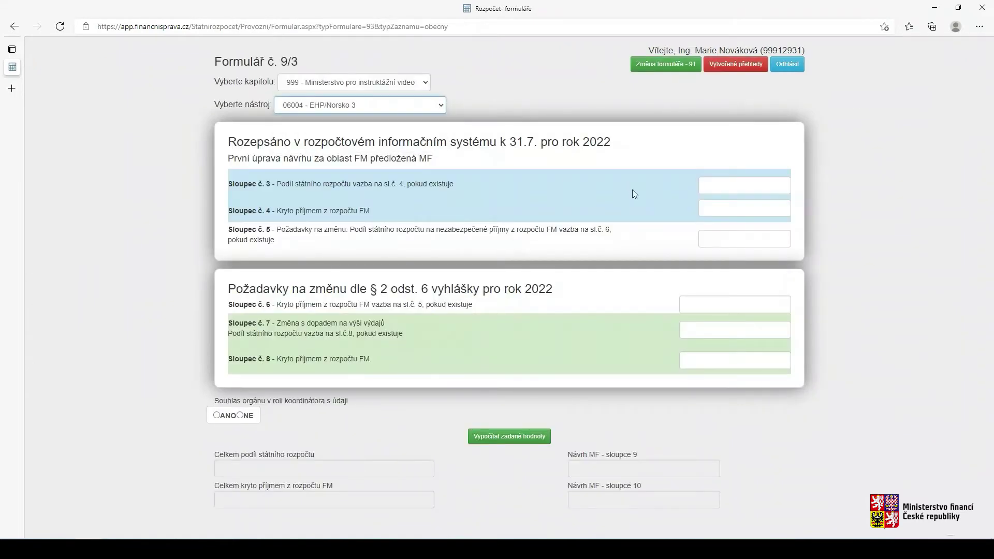
click(714, 182)
text(789000)
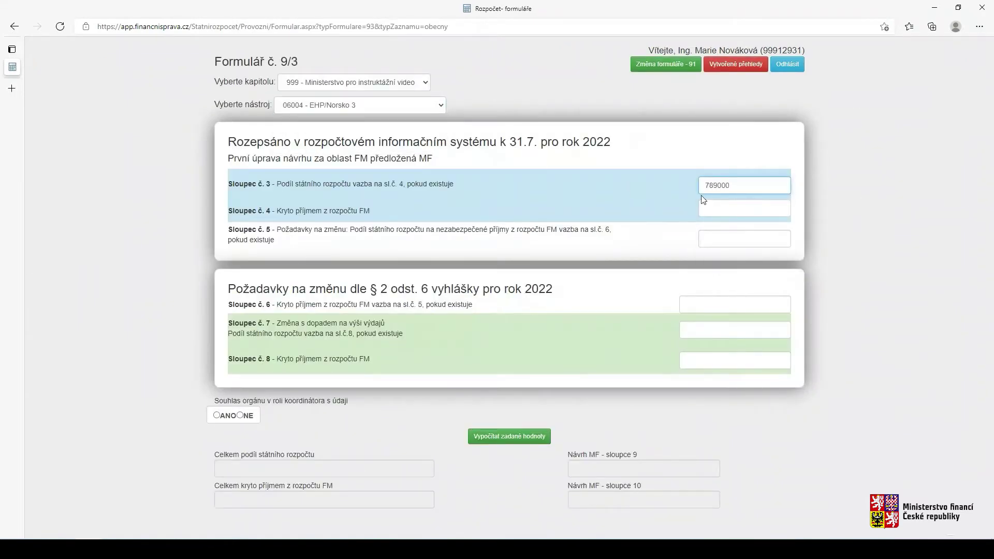
click(713, 210)
text(852000)
click(722, 234)
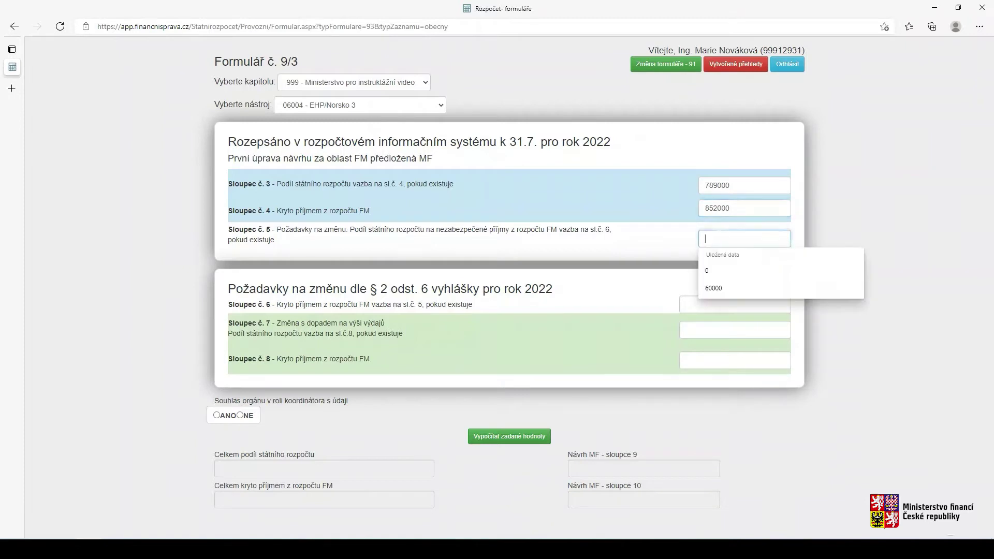
text(-456)
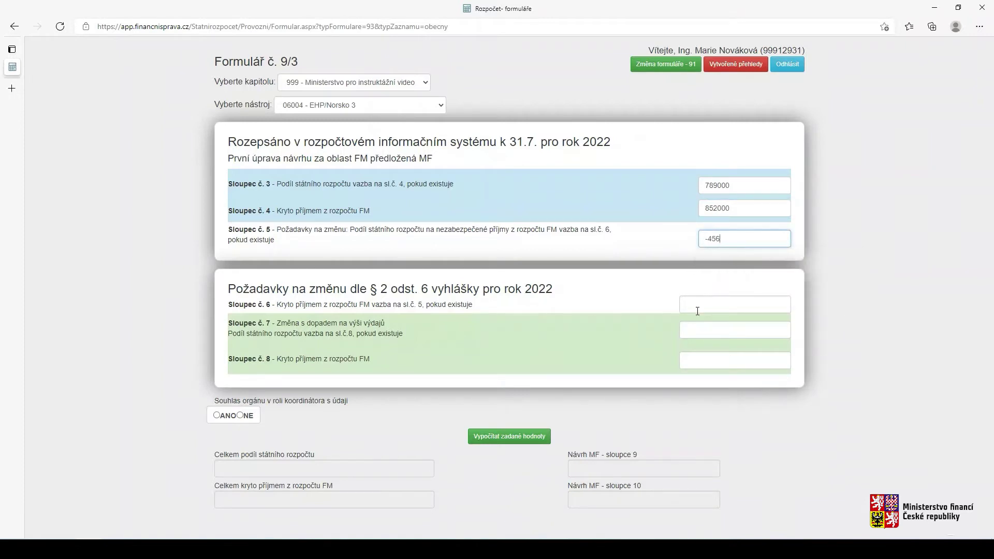
click(697, 310)
text(-963)
click(710, 326)
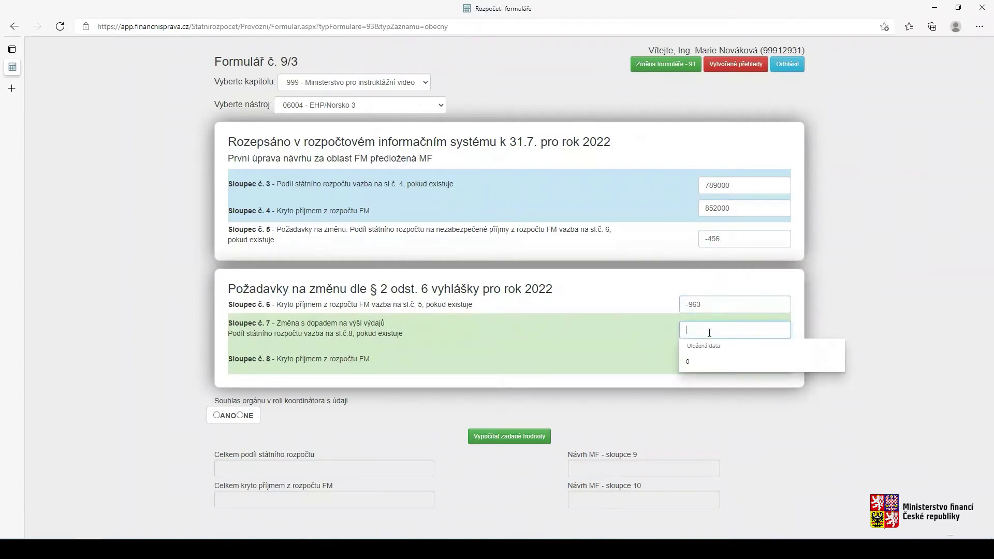
text(0)
click(709, 360)
text(0)
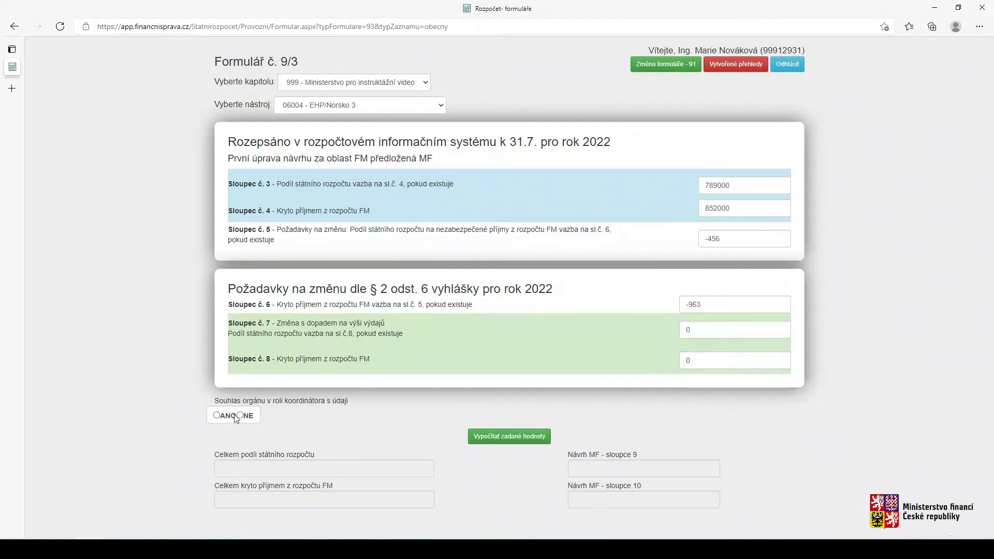
Give consent ANO, calculate totals and save the main 9/3 row
click(217, 415)
click(510, 437)
click(507, 526)
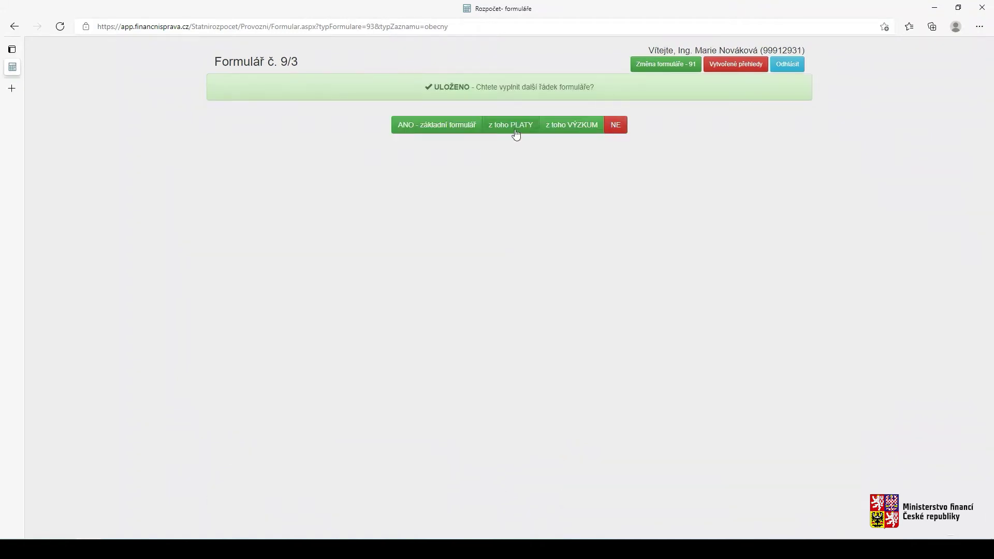
Add a salary-area row with column 3 at 8600, calculate and save it, declining another row
click(514, 125)
click(708, 224)
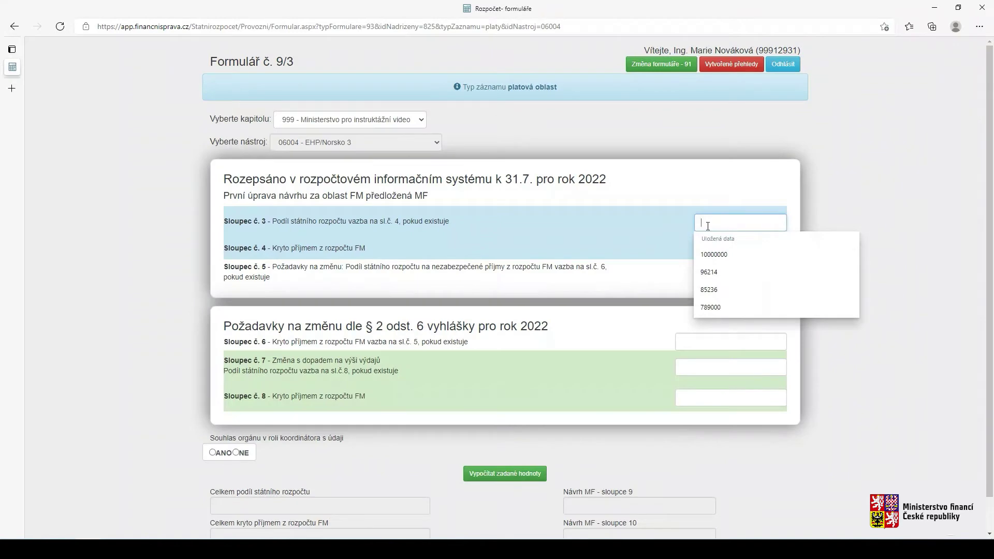
text(8600)
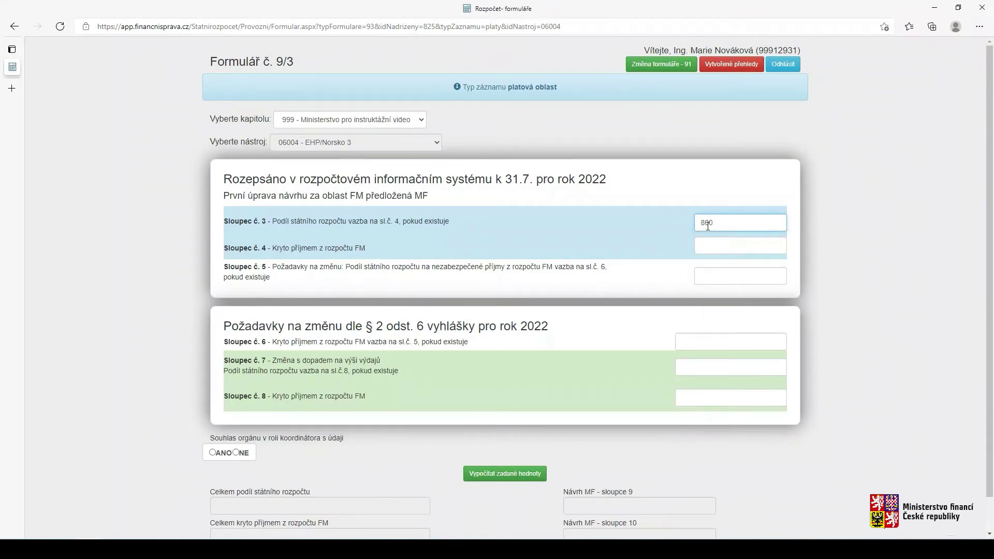
click(504, 474)
click(506, 497)
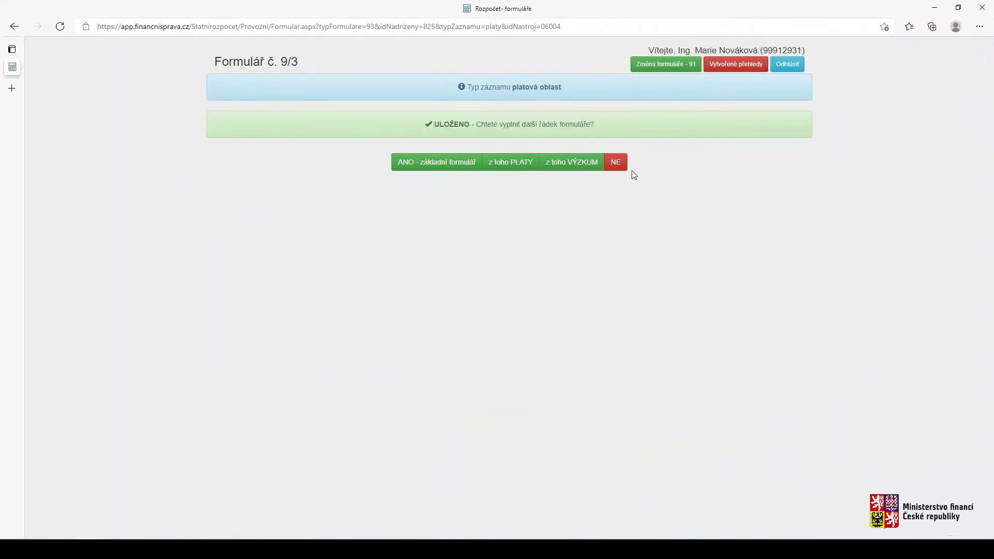
click(616, 163)
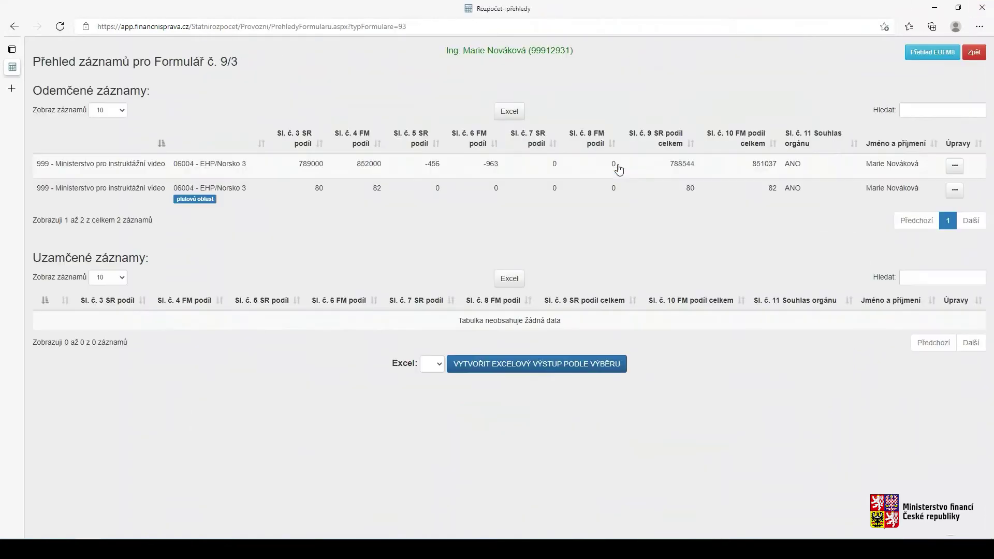
Lock both 9/3 records and return to the form-selection page
click(956, 168)
click(937, 212)
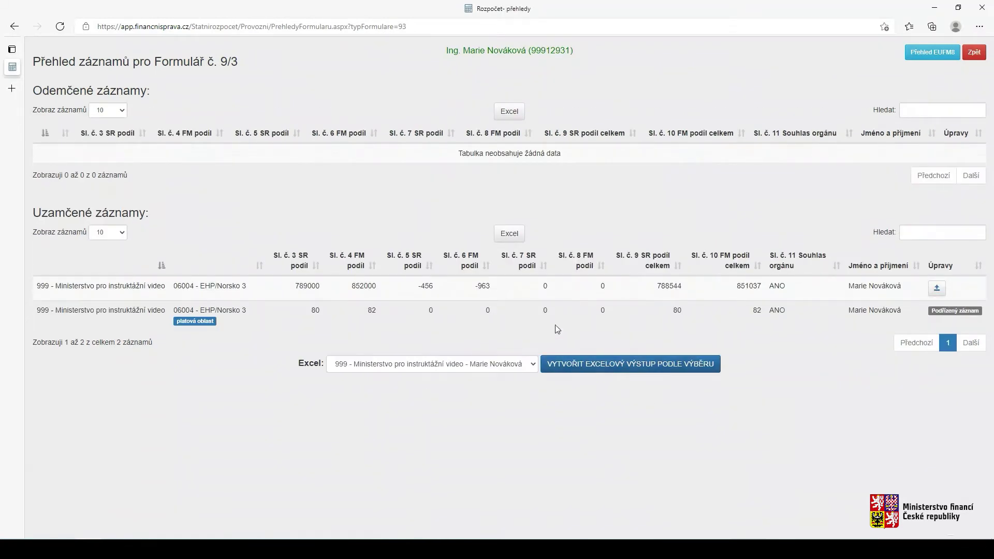
click(973, 52)
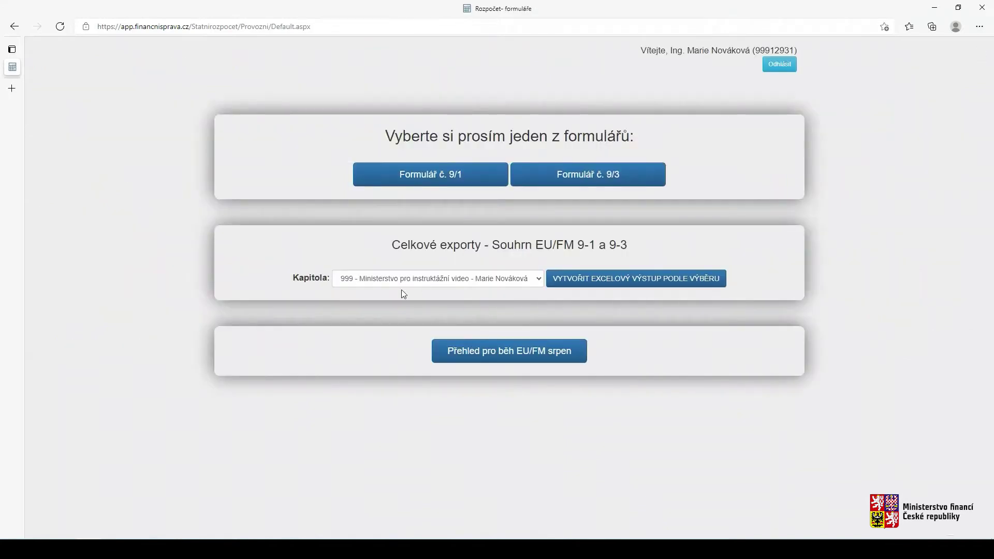
Export the Souhrn EU/FM 9-1 a 9-3 summary to Excel and open the downloaded file
click(575, 280)
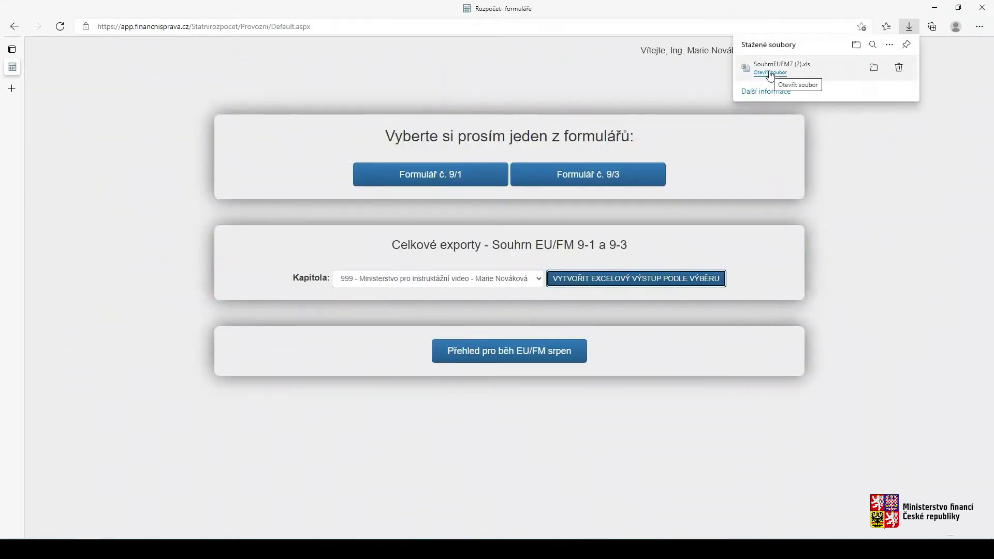
click(769, 73)
click(449, 297)
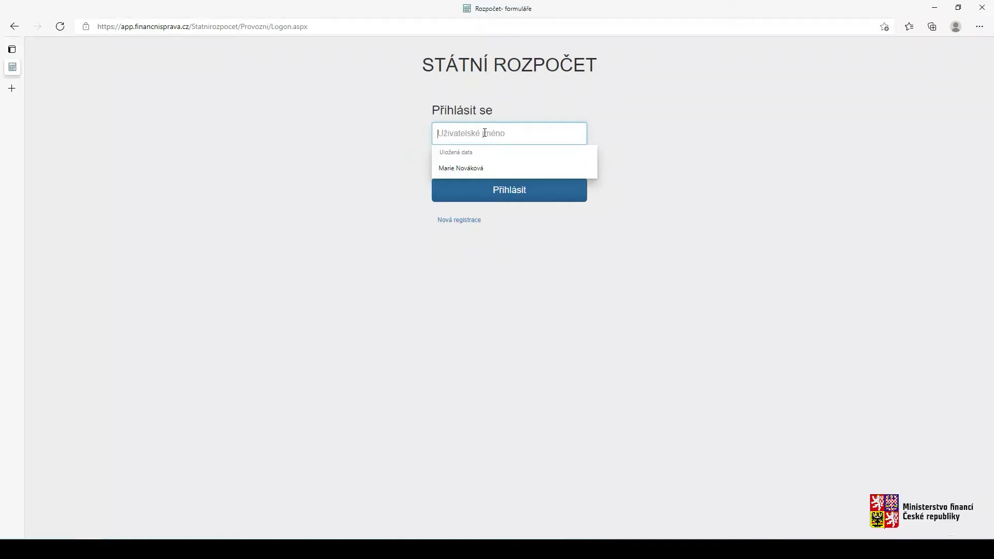
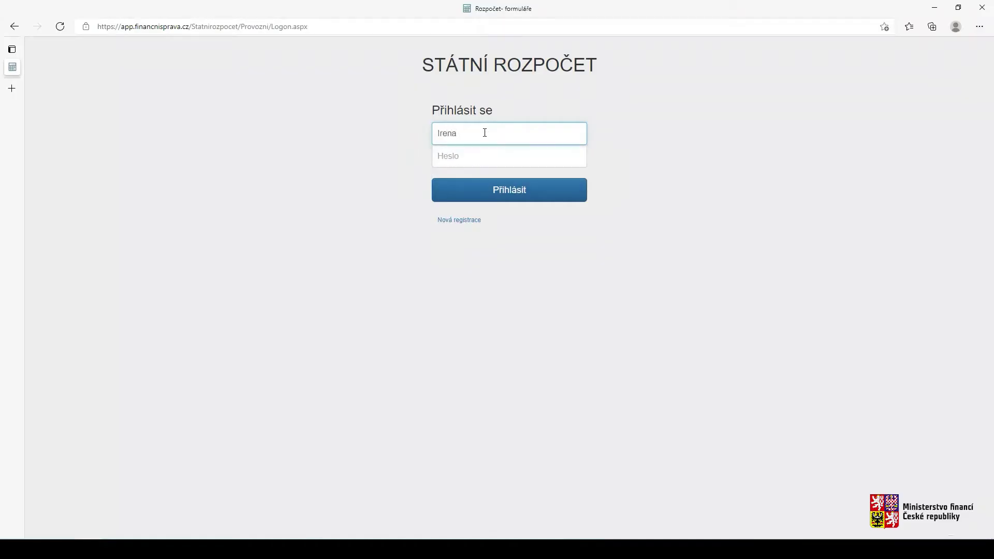
Sign in with the second user's username and password
click(472, 156)
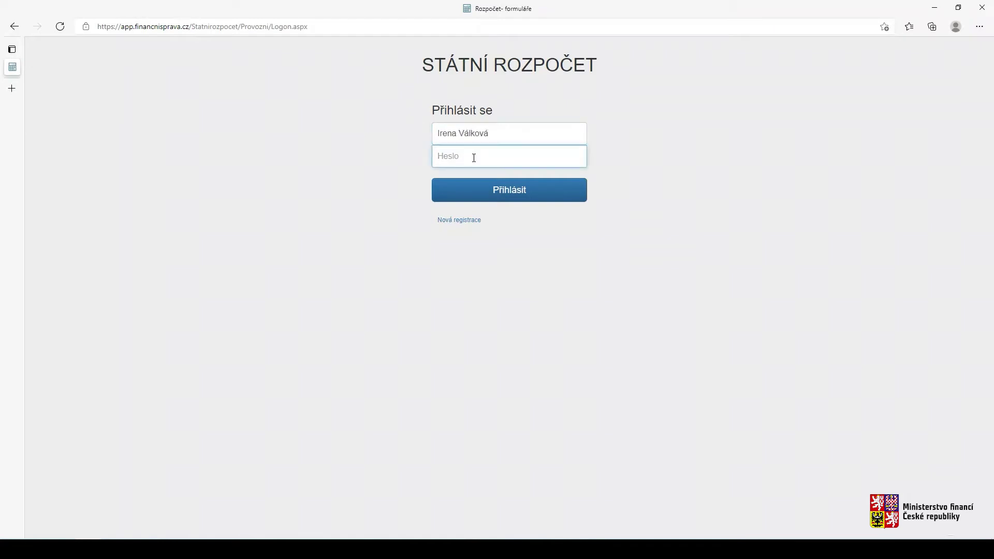
text(***)
click(509, 190)
Mark all 9/1 records completed and open chapter 999's main EU/FM srpen record for editing
click(430, 174)
click(727, 424)
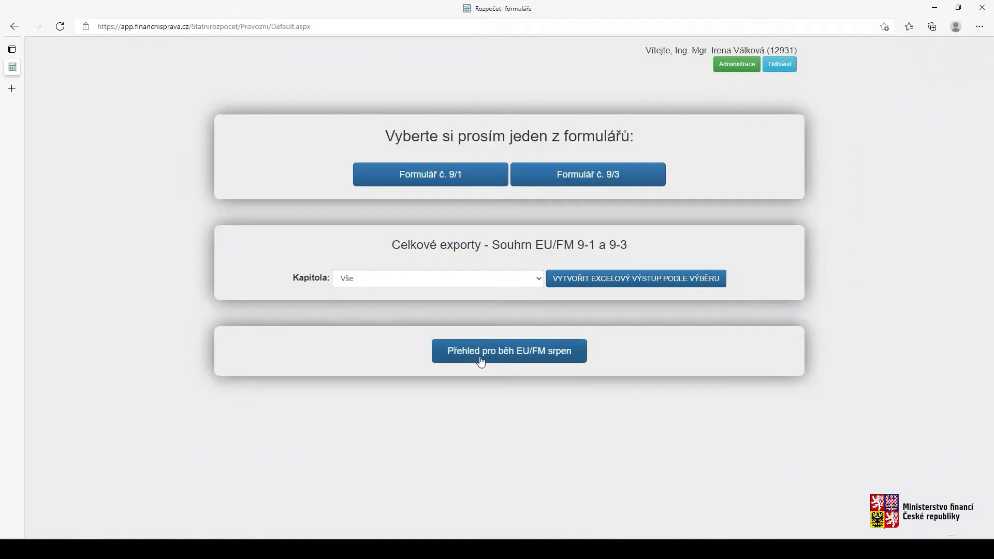
click(480, 361)
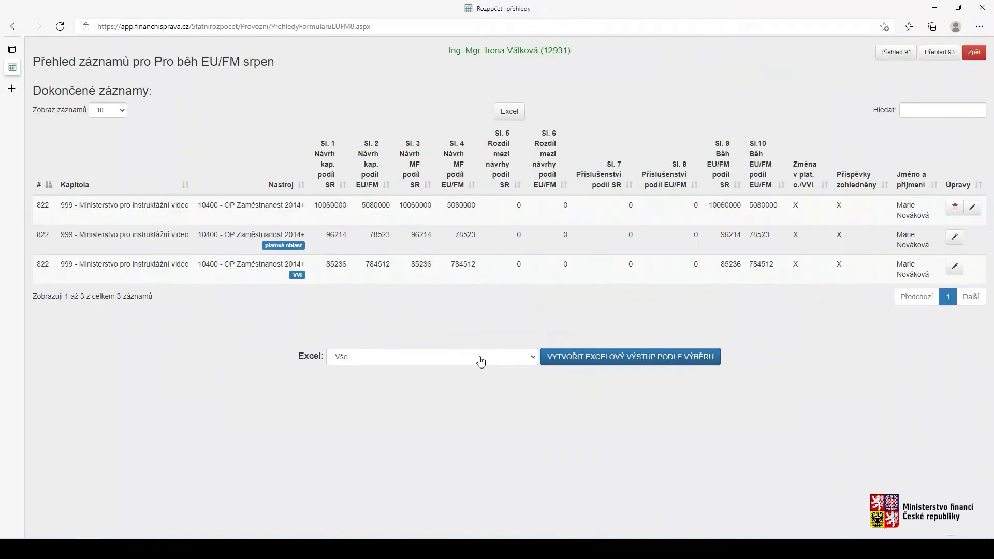
click(973, 208)
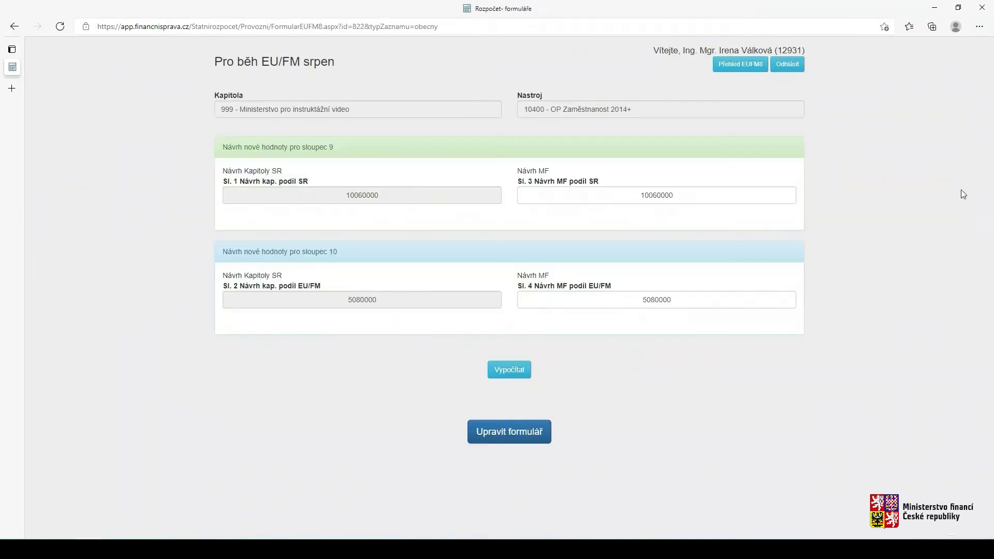
Change Sl. 3 to 10040000 and Sl. 4 to 5060000, recalculate, save and return to the overview
click(656, 195)
key(BackSpace)
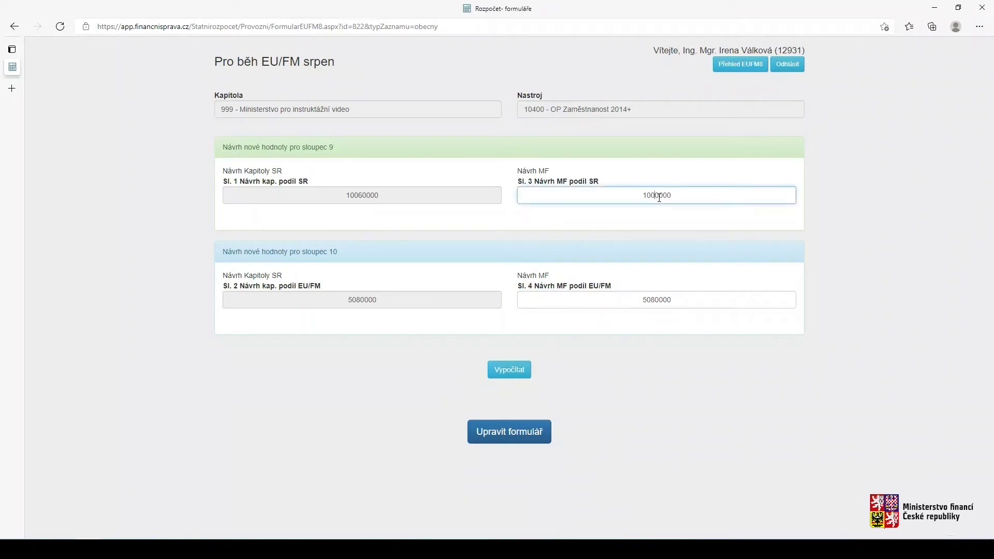
text(4)
click(652, 303)
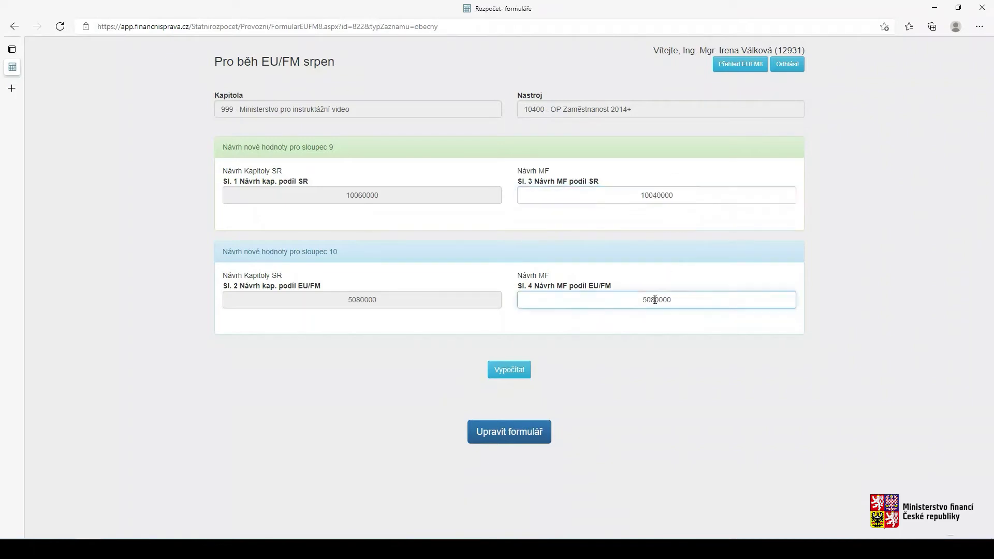
key(BackSpace)
text(6)
click(515, 374)
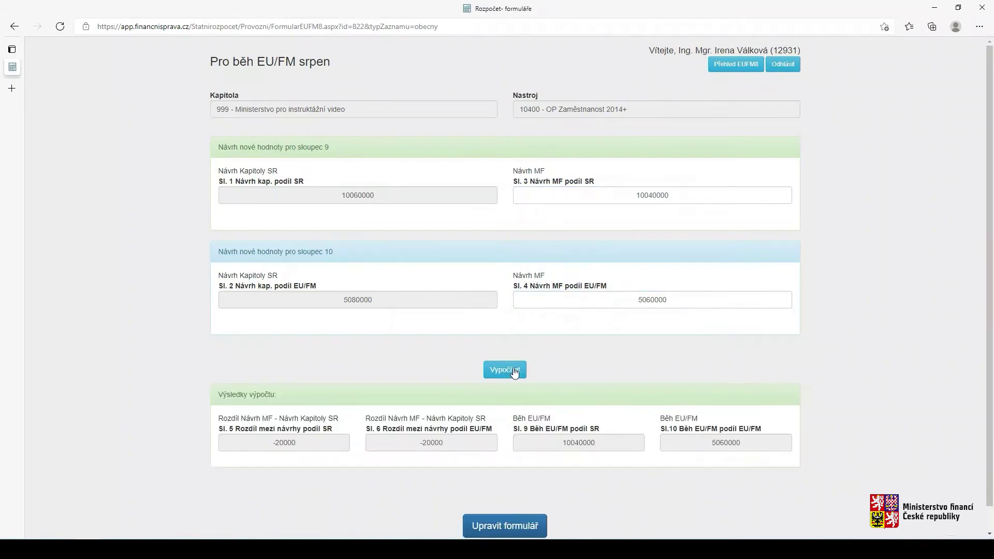
click(506, 522)
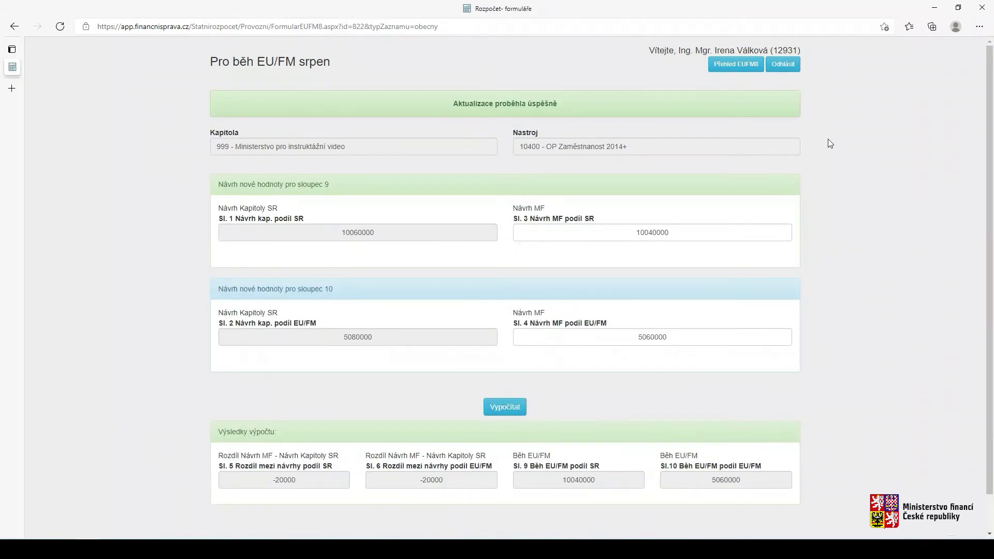
click(736, 64)
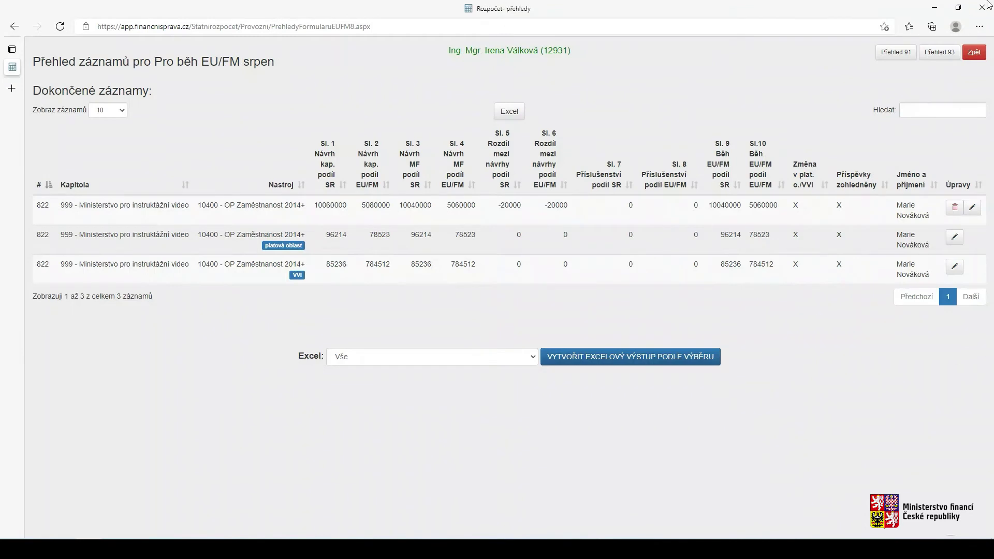
Sign out, sign back in as the original user and open the platová oblast record for editing
click(974, 54)
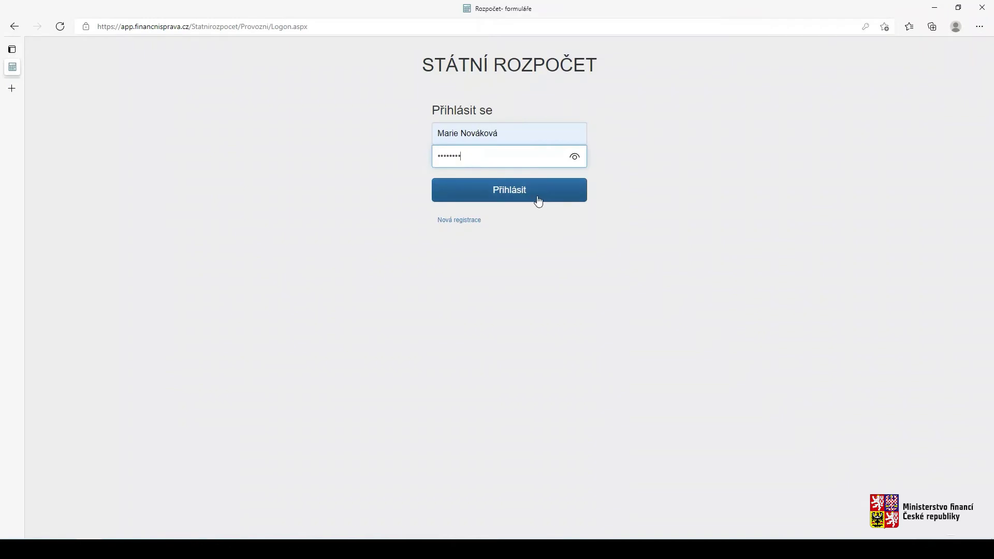
click(536, 196)
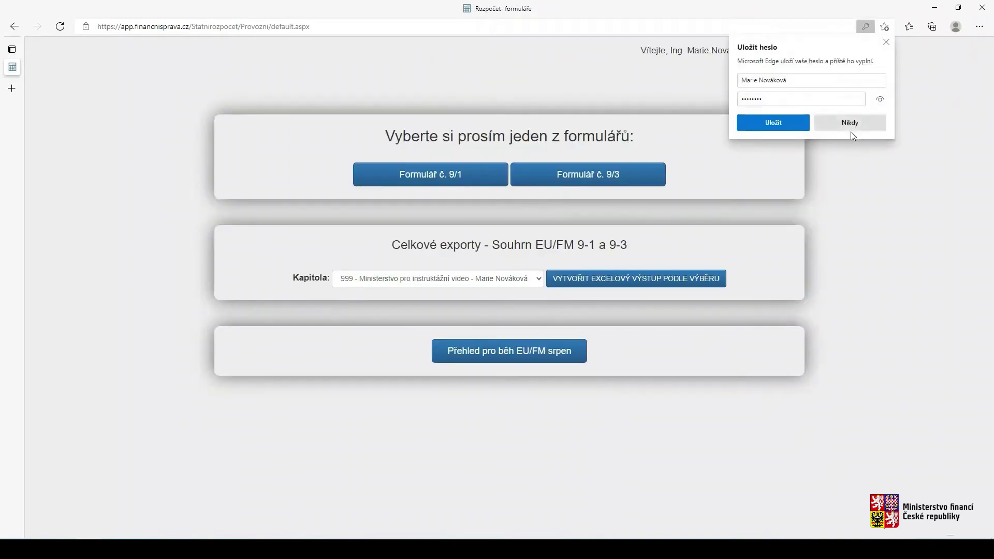
click(886, 42)
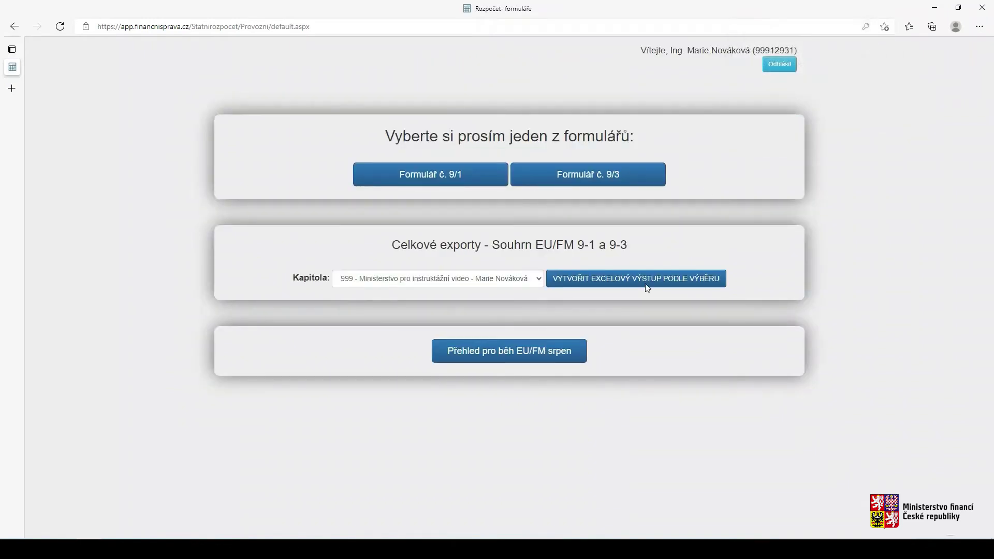
click(507, 359)
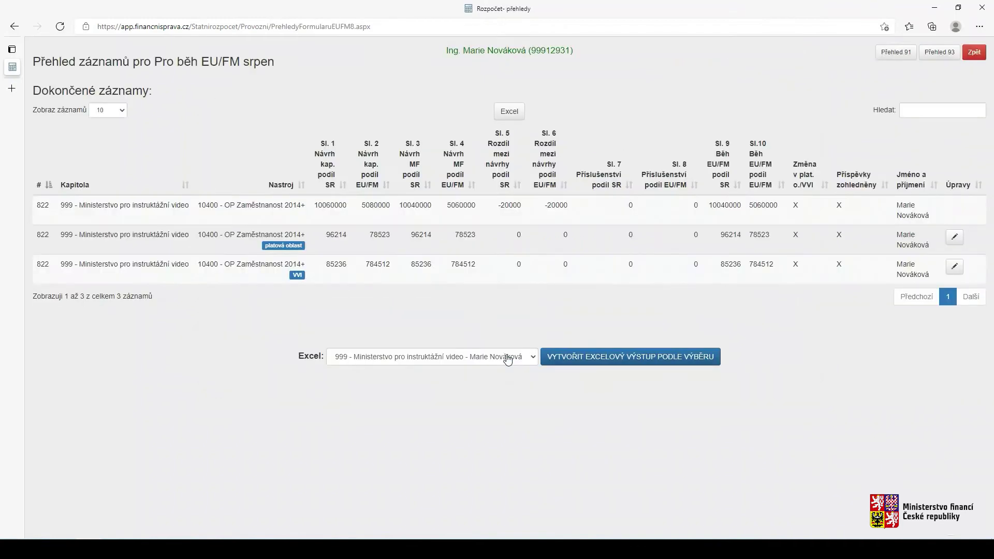
click(955, 238)
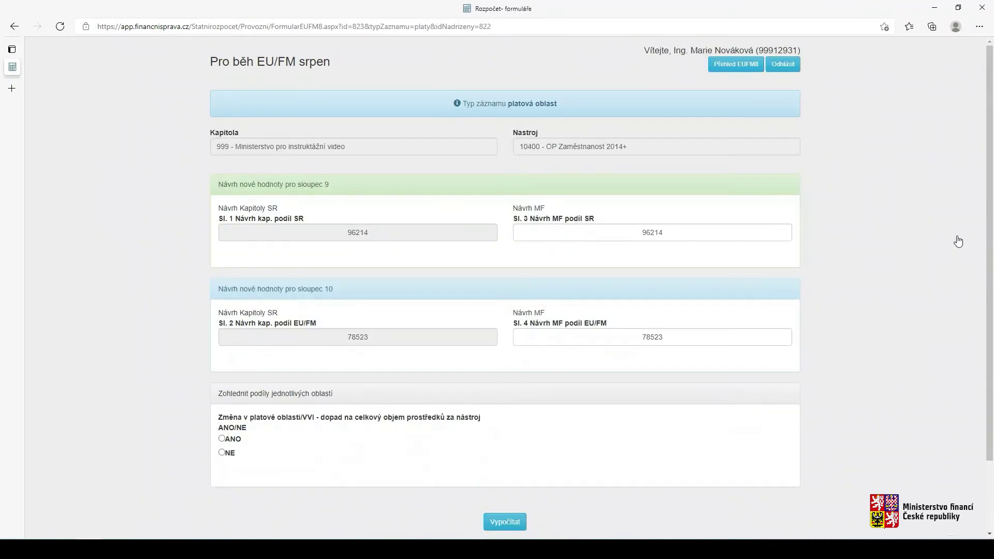
Change Sl. 3 to 96200 and Sl. 4 to 78500, answering ANO to the salary/VVI change question
click(665, 232)
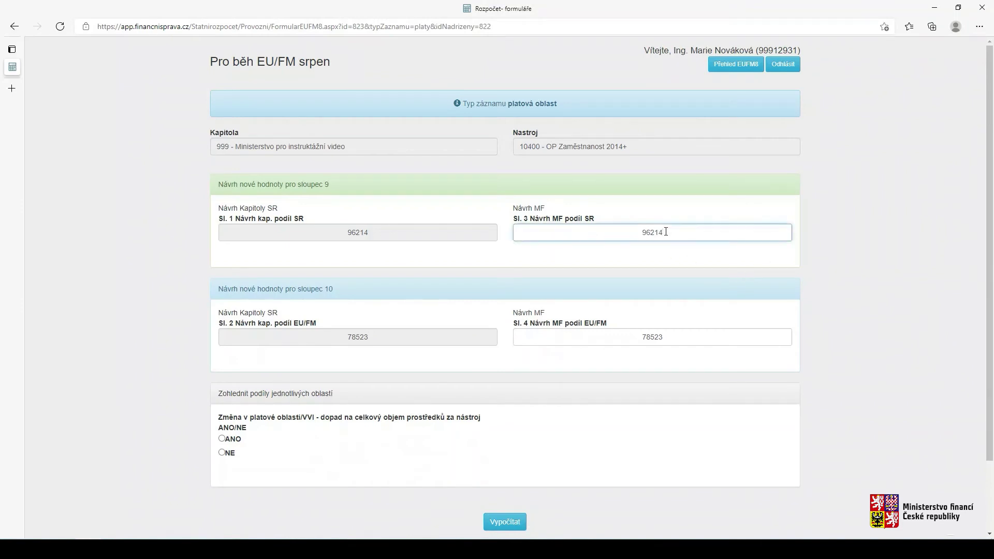
key(BackSpace)
key(BackSpace)
text(00)
click(662, 336)
key(BackSpace)
key(BackSpace)
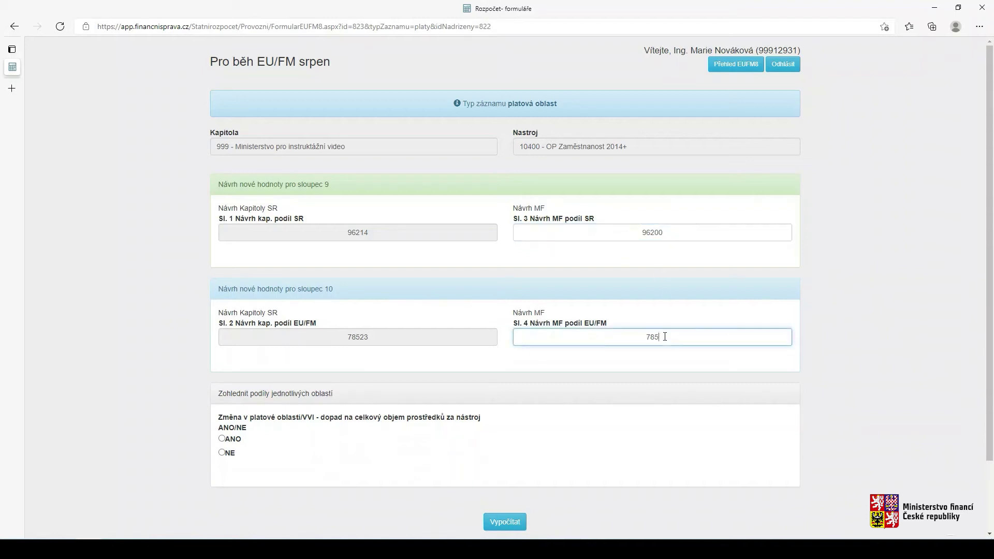
text(00)
click(222, 439)
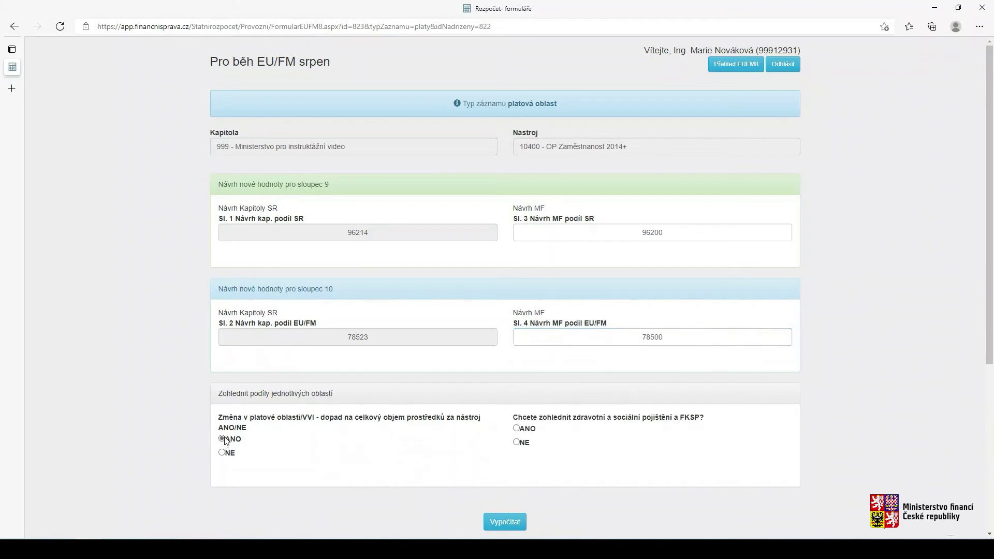
Include insurance and FKSP contributions with Sl. 7 at -96 and Sl. 8 at -89
click(517, 429)
scroll(492, 490, down, 4)
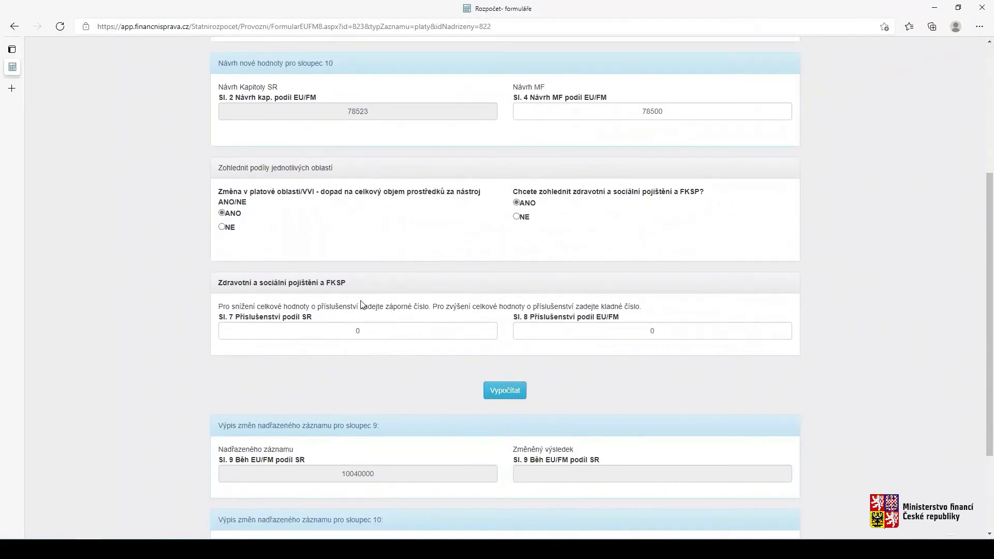
click(356, 331)
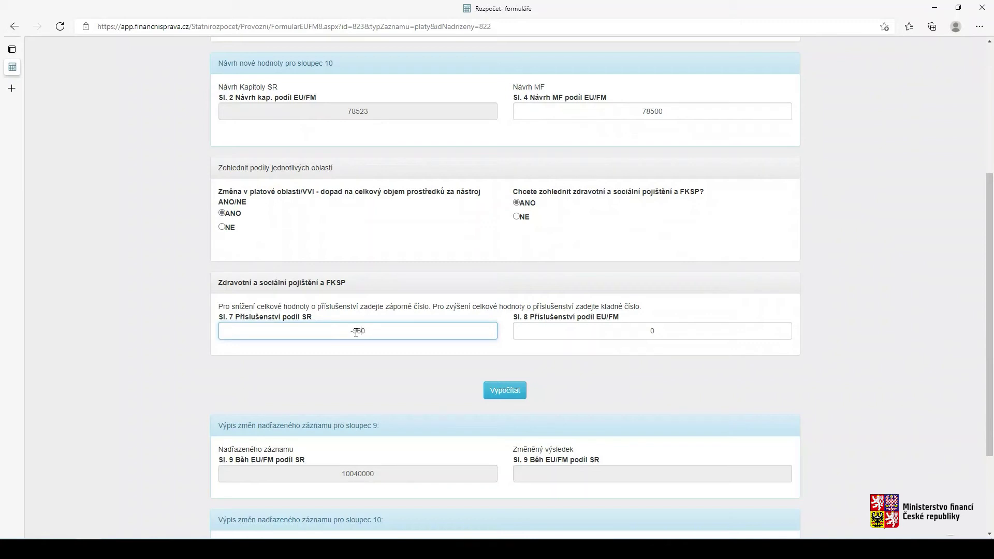
key(BackSpace)
click(630, 334)
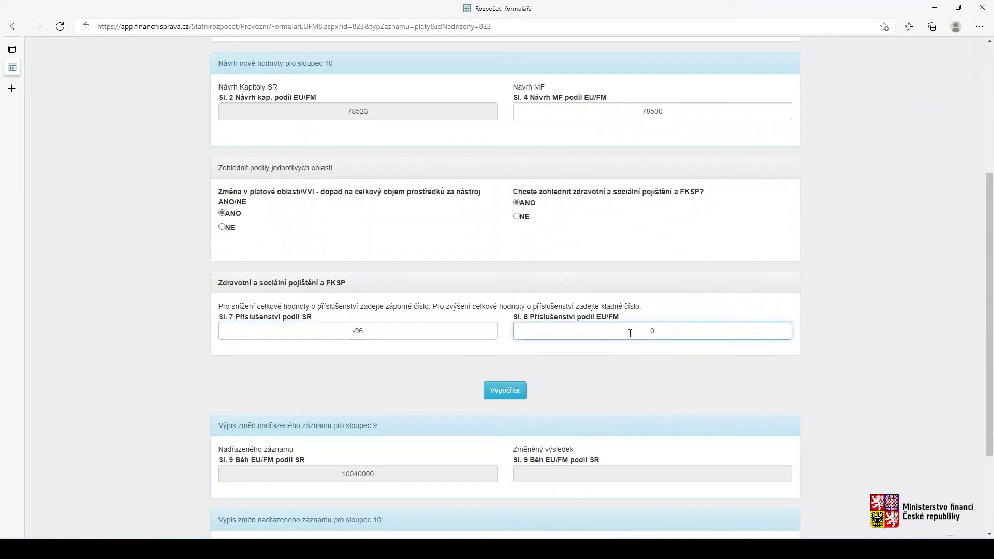
text(-89)
key(Delete)
Recalculate and save the platová oblast record, then return to the EU/FM srpen overview
click(504, 392)
scroll(514, 407, down, 4)
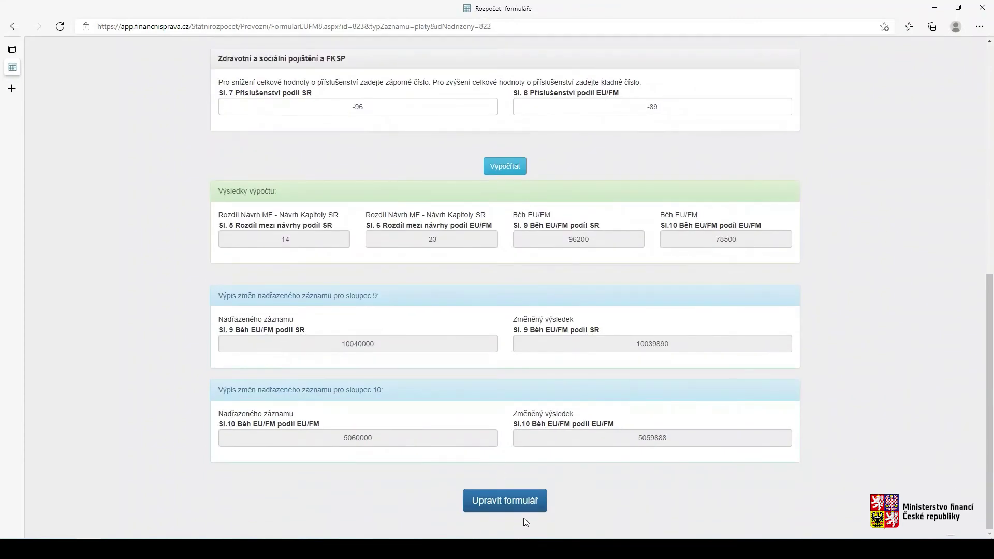
click(511, 505)
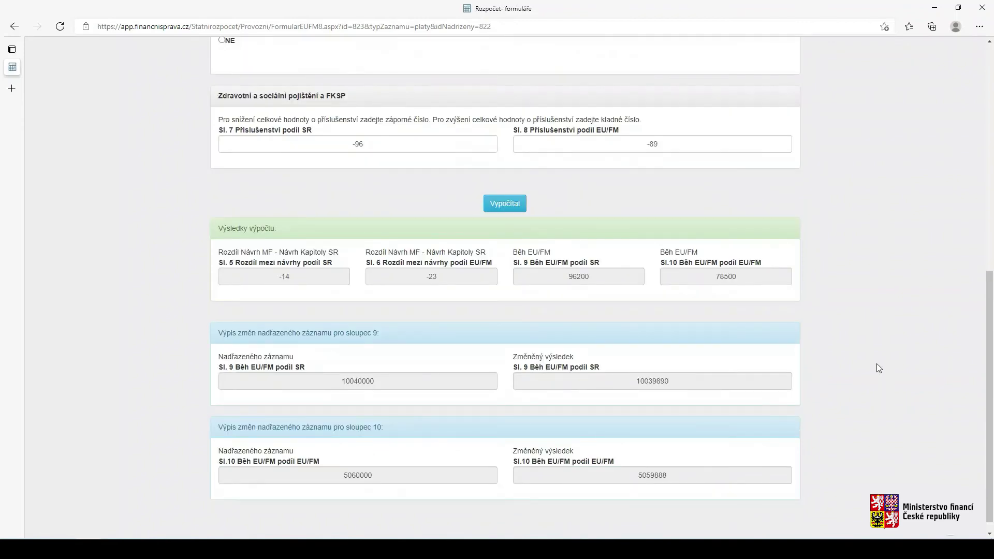
scroll(870, 363, up, 10)
click(762, 70)
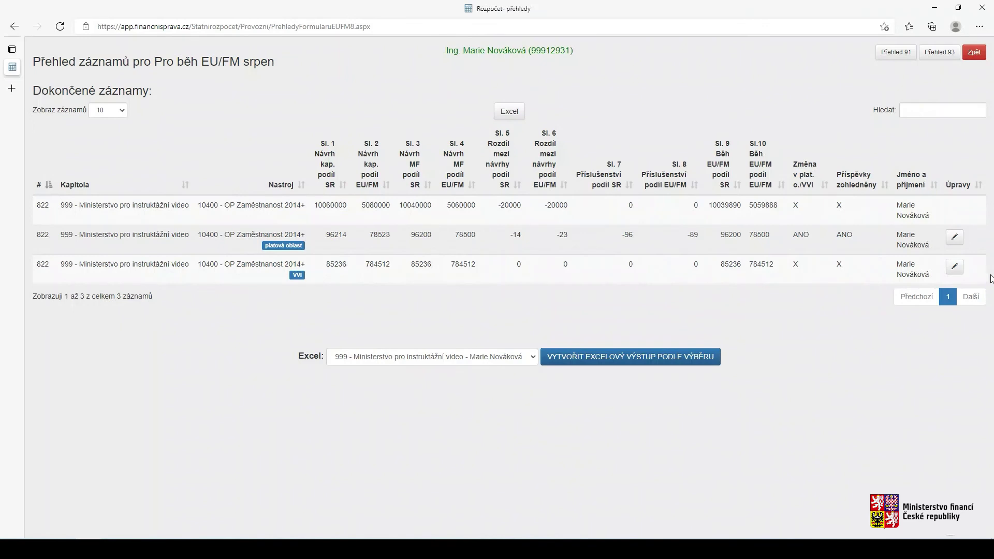
Change the VVI record's MF proposals to 85200 (Sl. 3) and 784500 (Sl. 4), answering NE
click(954, 266)
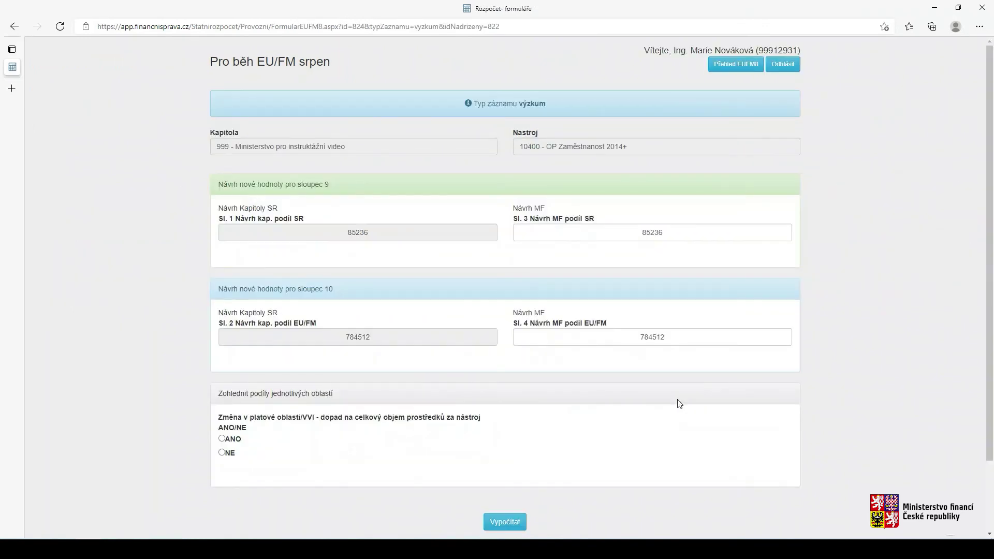
scroll(679, 403, down, 3)
click(669, 149)
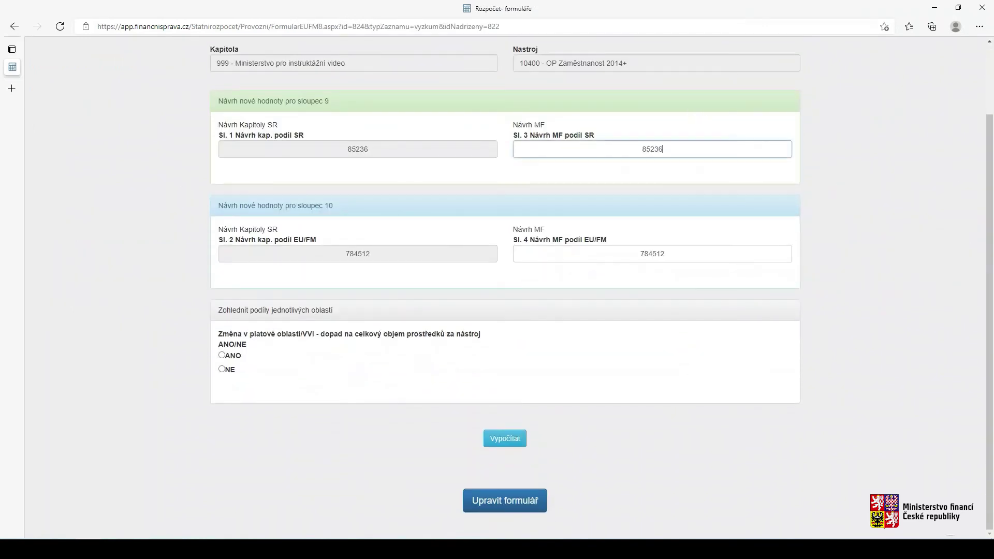
key(BackSpace)
key(BackSpace)
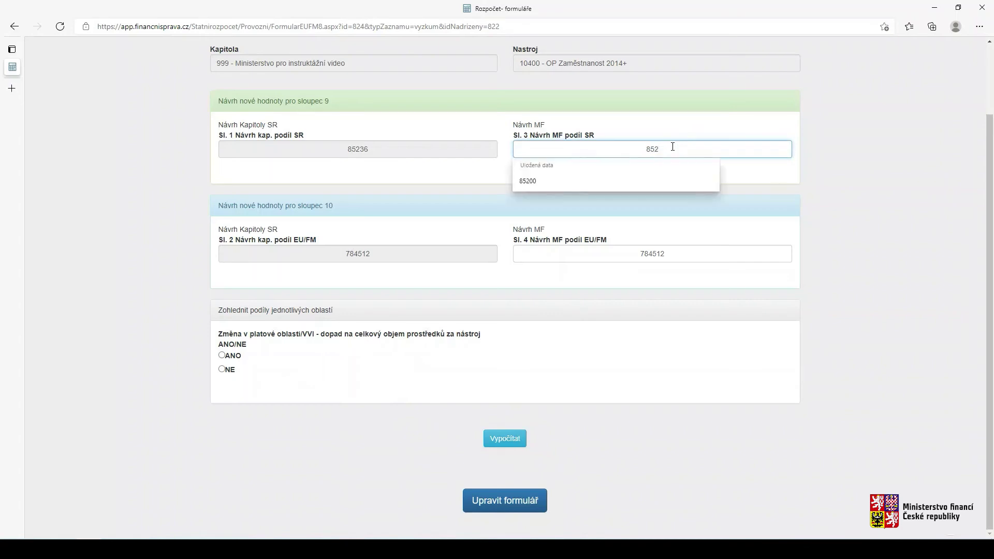
text(00)
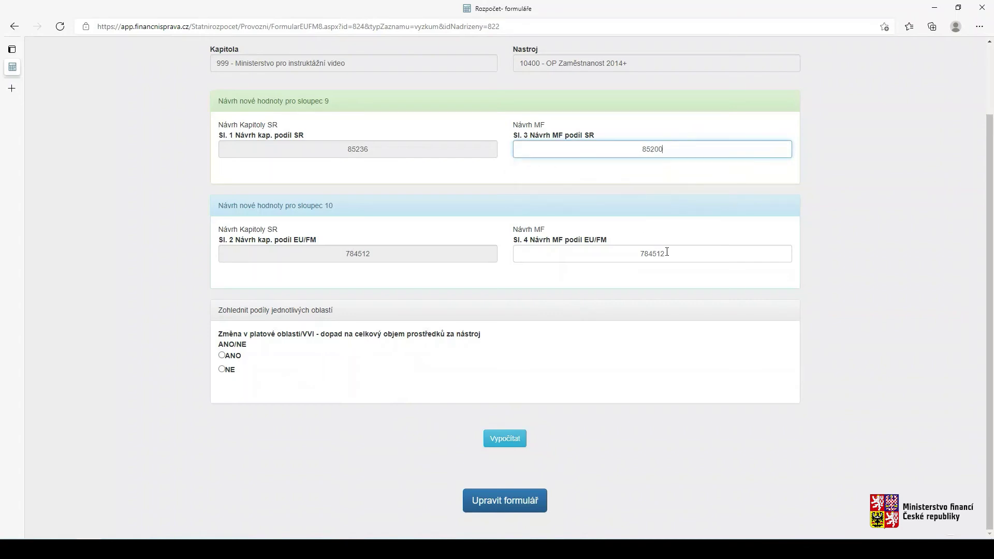
click(668, 251)
key(BackSpace)
key(BackSpace)
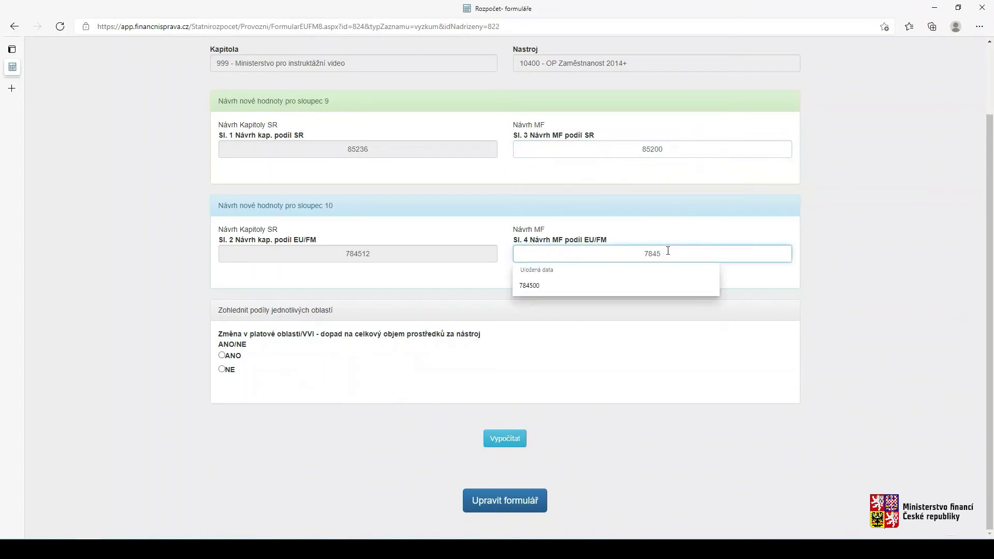
text(00)
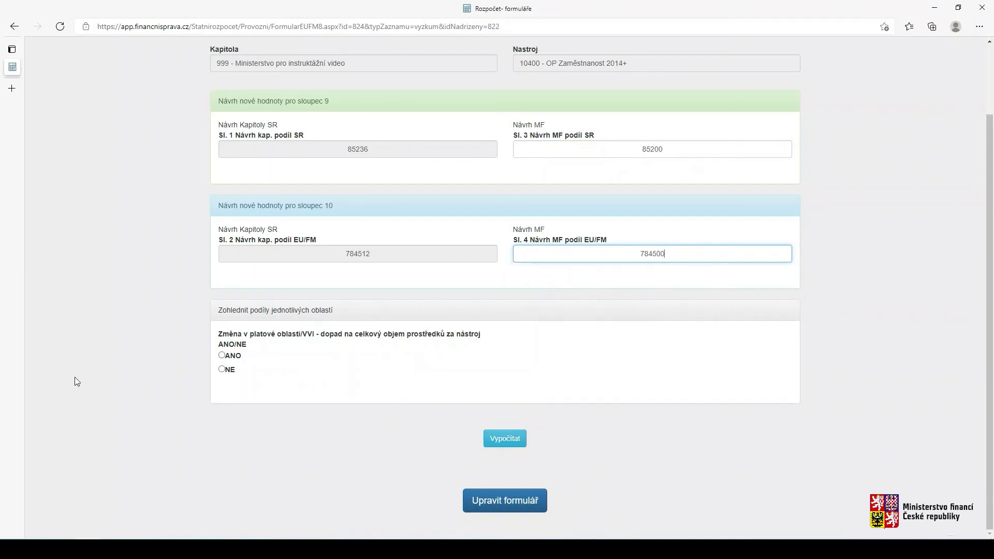
click(222, 369)
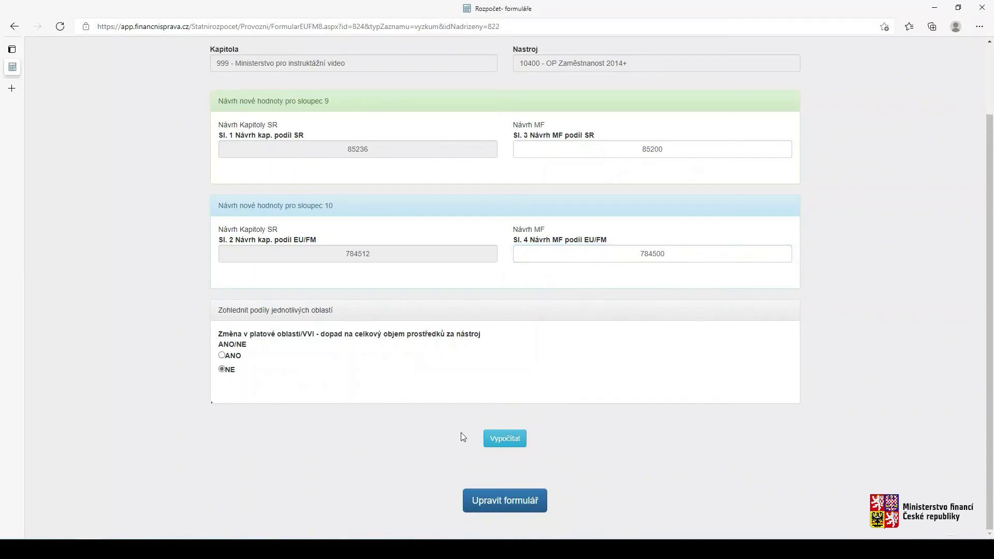
Recalculate and save the VVI record, then go back to the Přehled EUFM8 overview
click(518, 440)
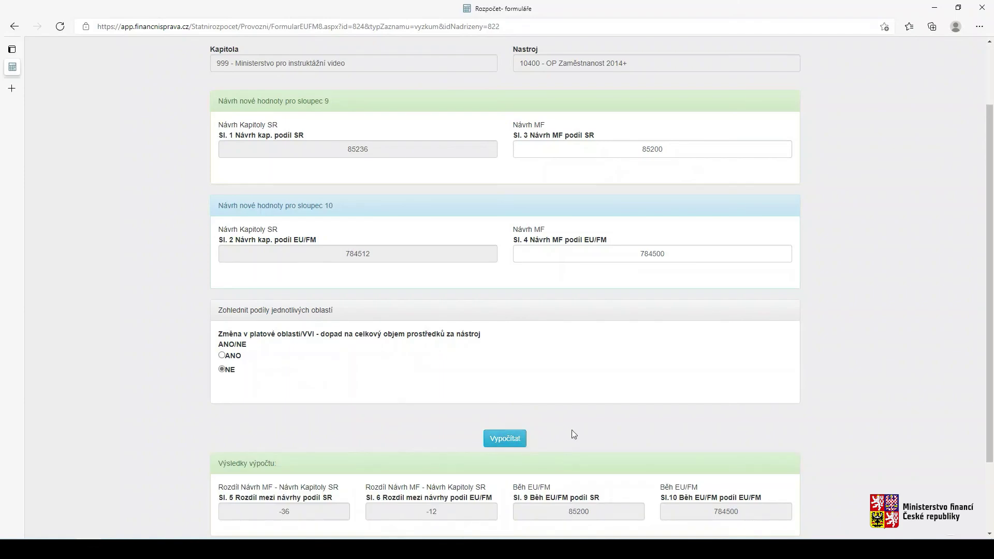
scroll(571, 430, down, 2)
click(540, 495)
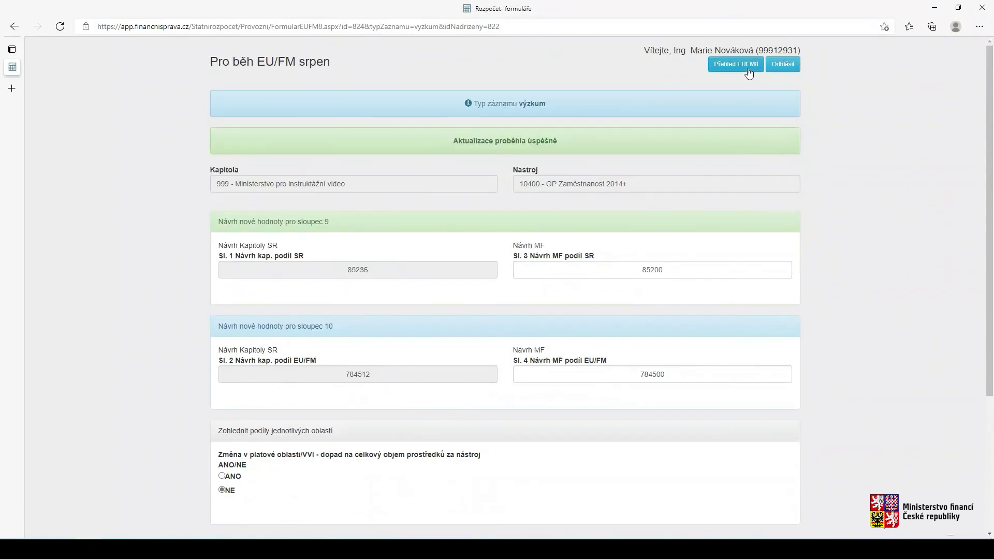
click(748, 65)
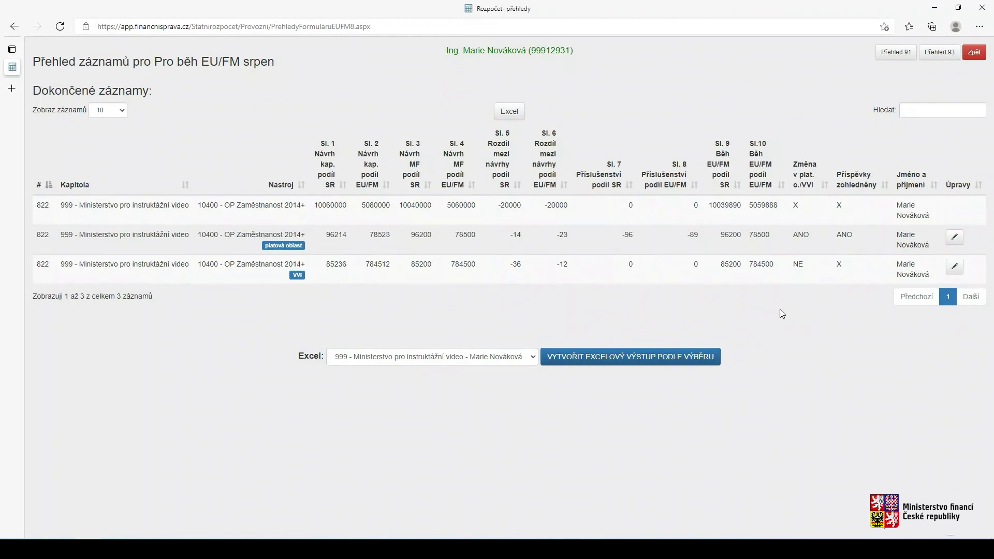
Generate the Excel output by selection and open RozpocetEUFM8 (3).xls, accepting the format warning
click(612, 358)
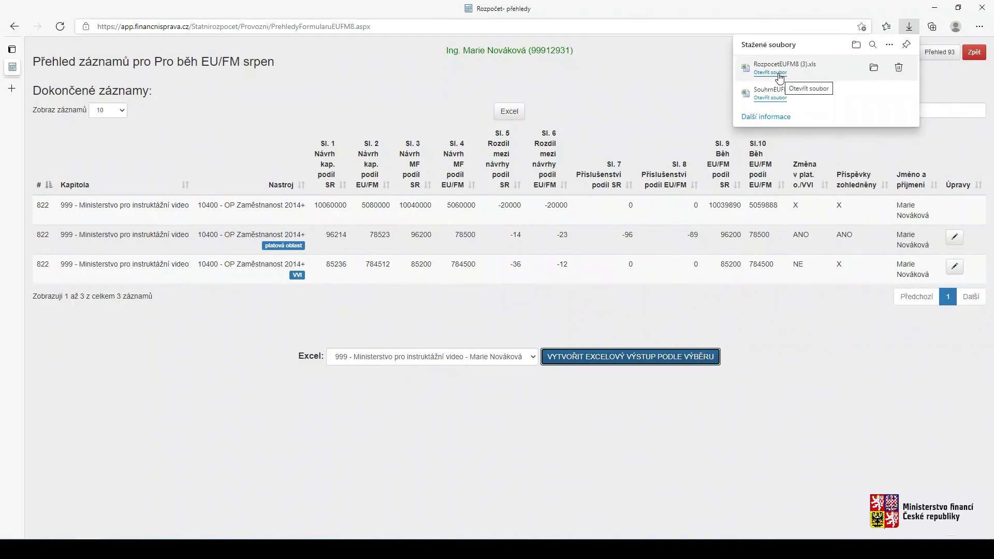
click(779, 76)
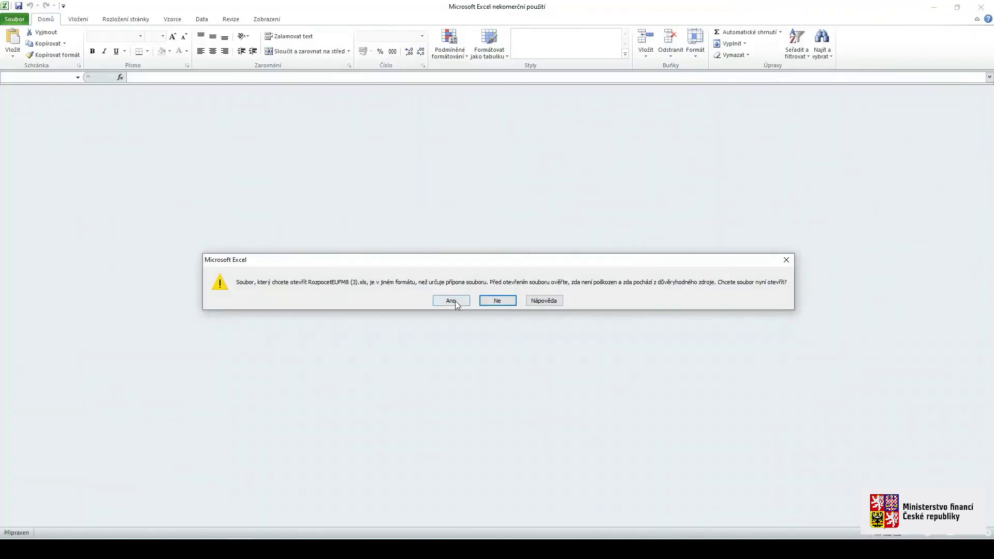
click(455, 300)
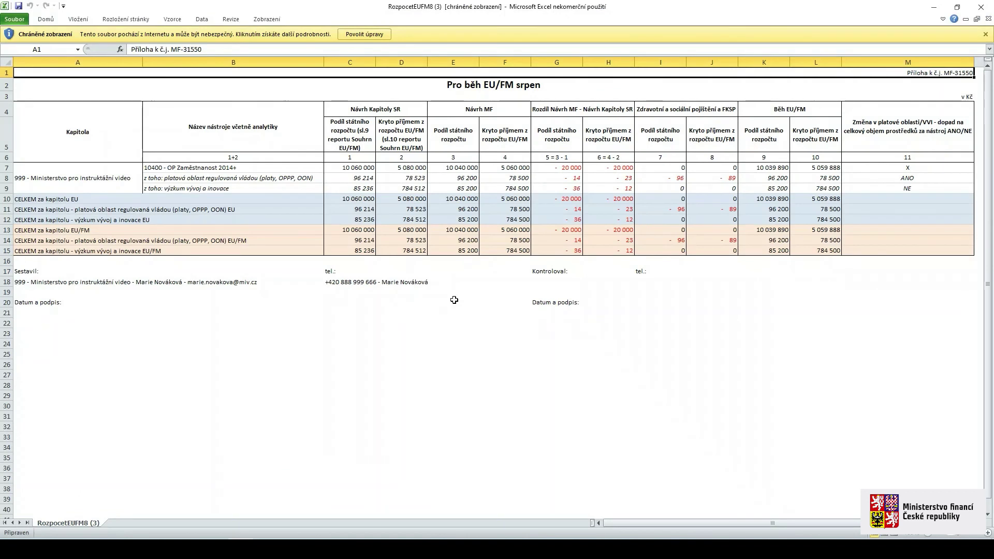